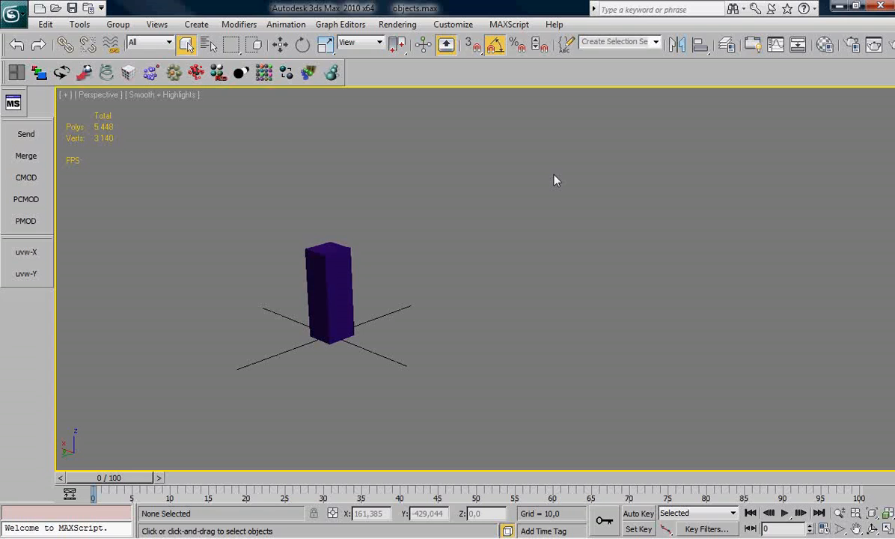
Orbit the Perspective viewport to view the purple box from another angle.
middle_click_drag(395, 270, 416, 267, "alt")
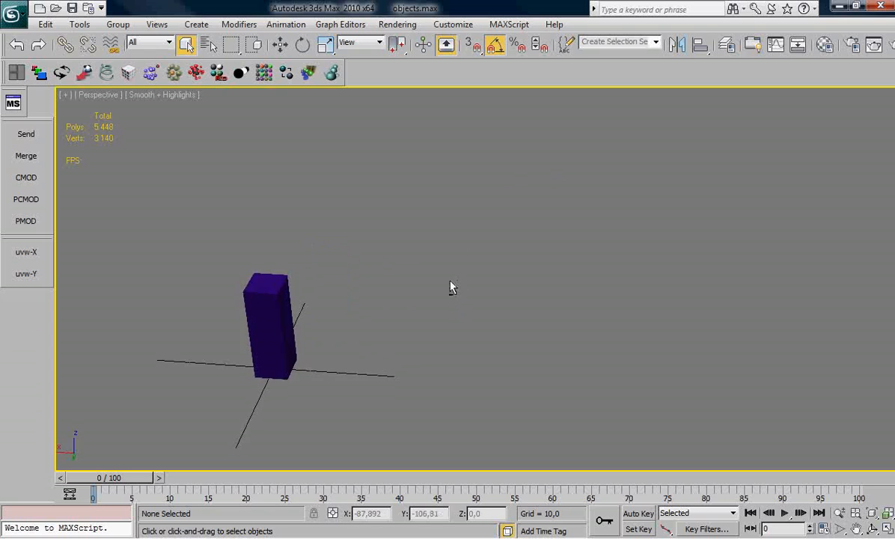
Select Box01, frame it, and show its Bend/Twist modifier stack in the Modify panel.
left_click(416, 267)
key("z")
scroll(514, 292, "down", 2)
key("3")
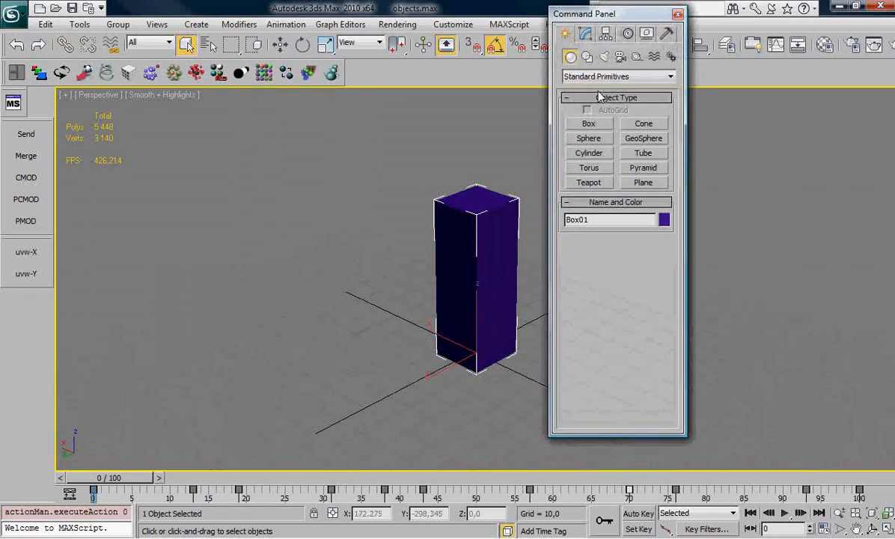
left_click(586, 33)
left_click_drag(599, 13, 196, 45)
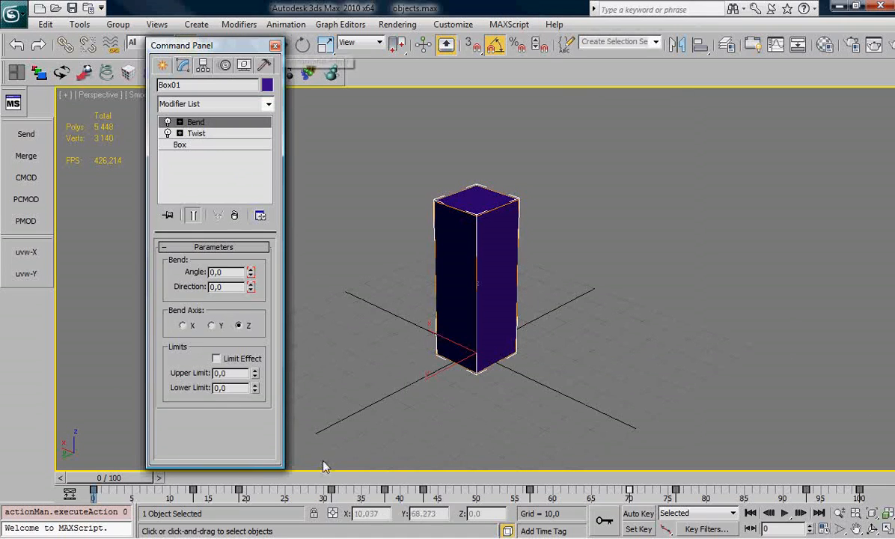
left_click_drag(225, 45, 297, 82)
Play and stop the box's bend-and-twist animation, then launch the FBX Exporter script (X).
left_click(786, 513)
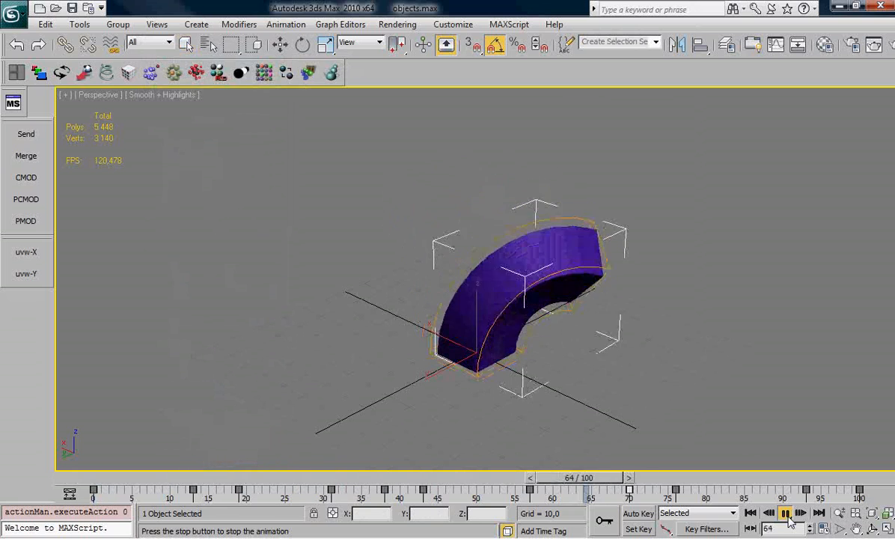
left_click(785, 514)
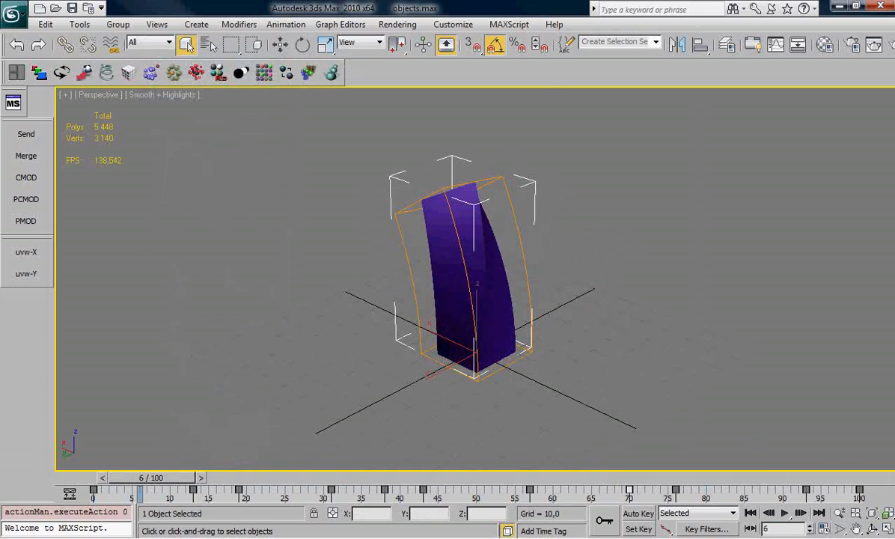
key("x")
left_click_drag(389, 58, 131, 36)
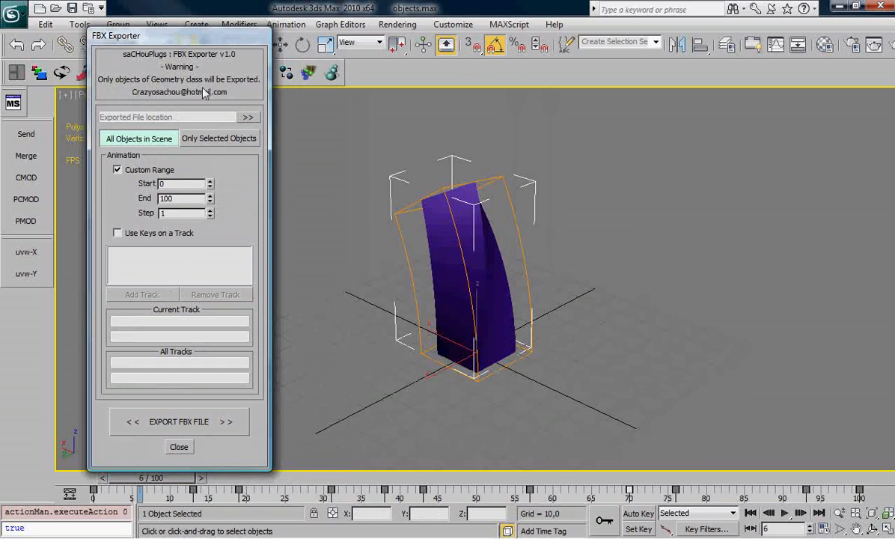
Browse the exporter's save location from Desktop into The_Game > Unity3D.
left_click(249, 119)
left_click_drag(246, 16, 419, 79)
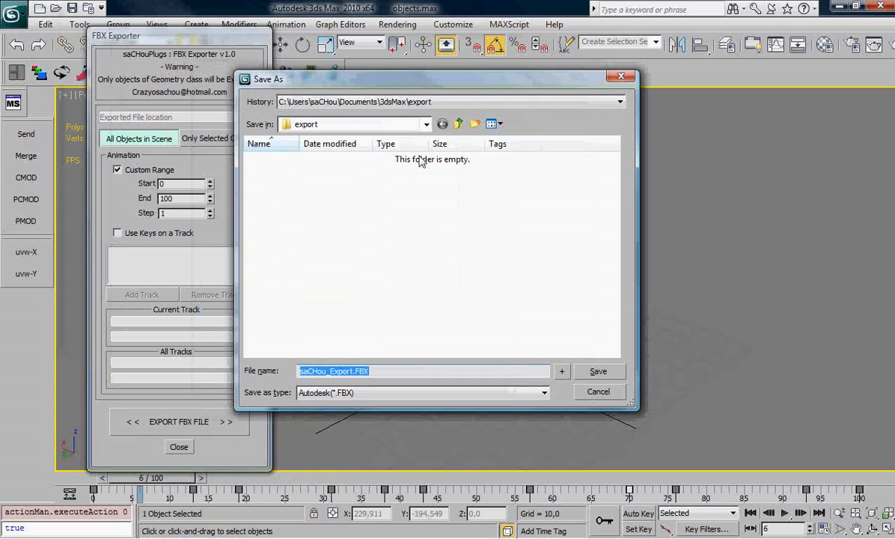
left_click(352, 125)
left_click(311, 138)
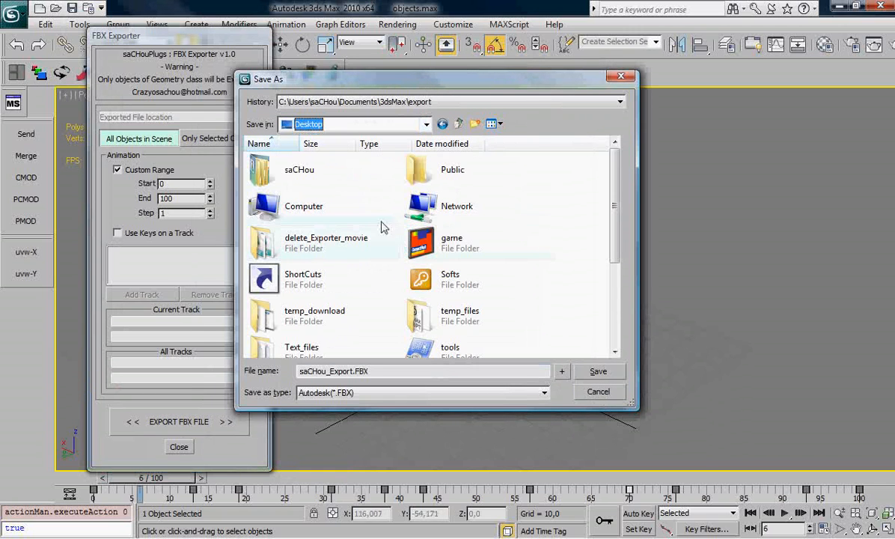
scroll(315, 306, "down", 3)
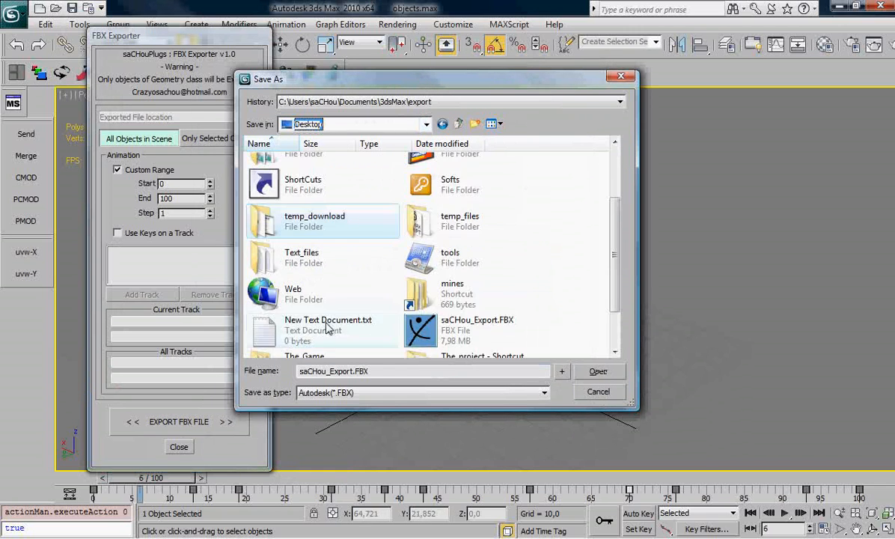
scroll(325, 327, "down", 2)
double_click(299, 299)
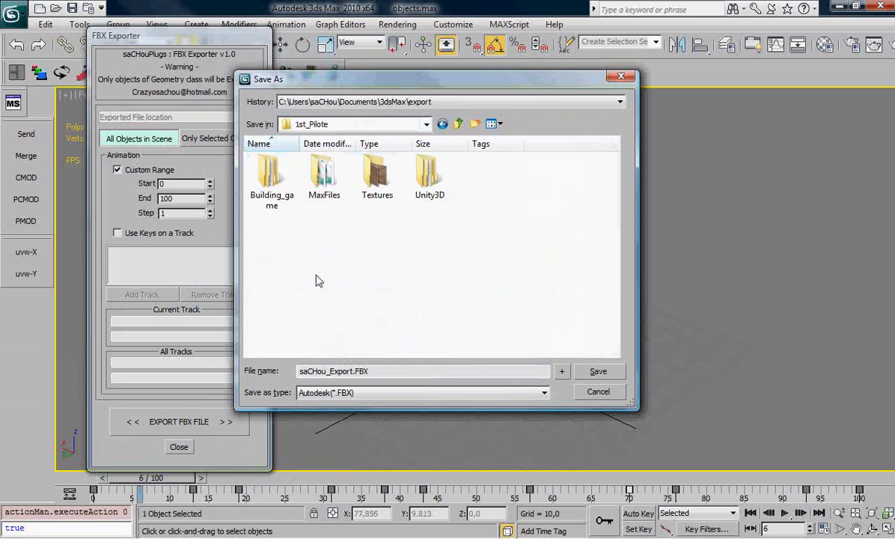
double_click(430, 177)
Continue into Assets > my_objects and save saCHou_Export.FBX as Autodesk (*.FBX).
left_click(273, 160)
double_click(274, 159)
double_click(286, 185)
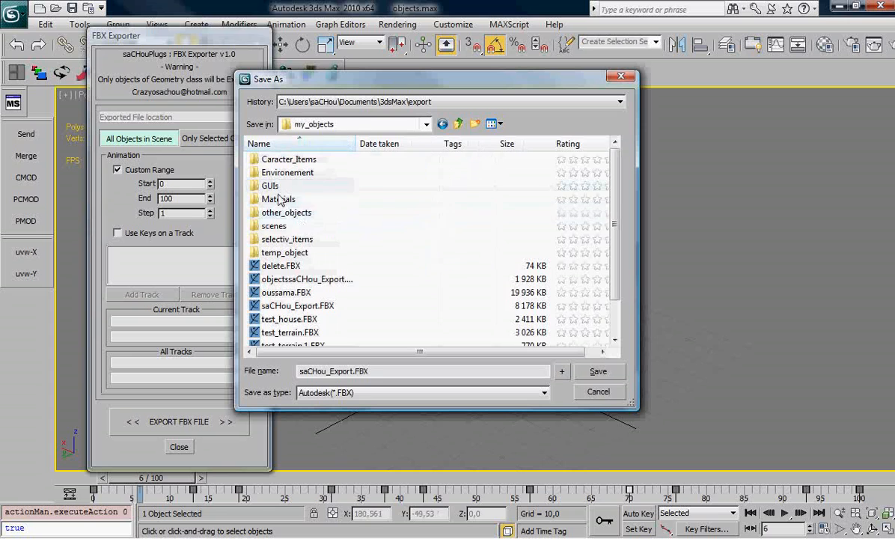
left_click(342, 392)
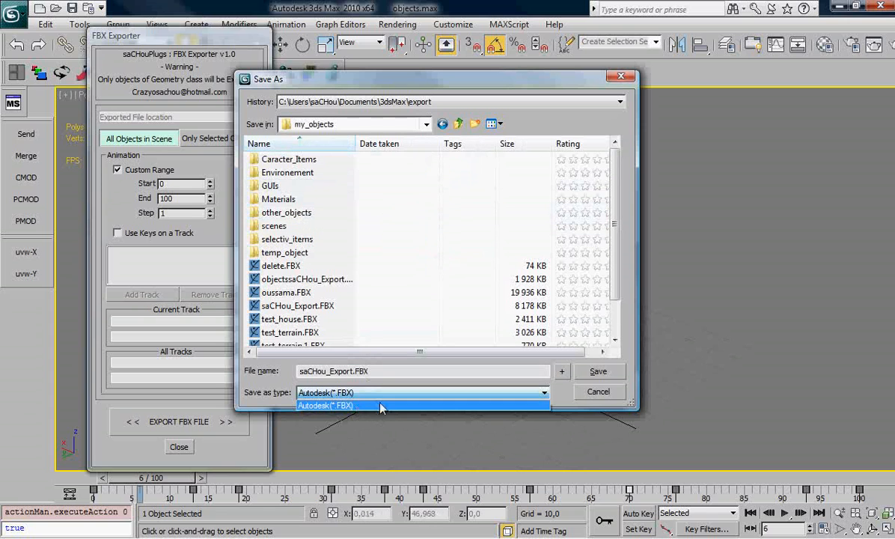
left_click(372, 406)
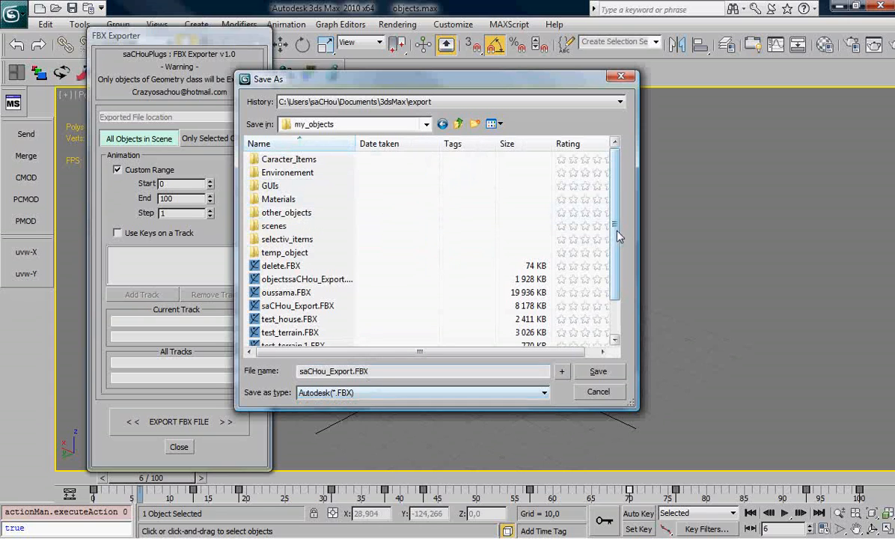
left_click_drag(615, 224, 615, 247)
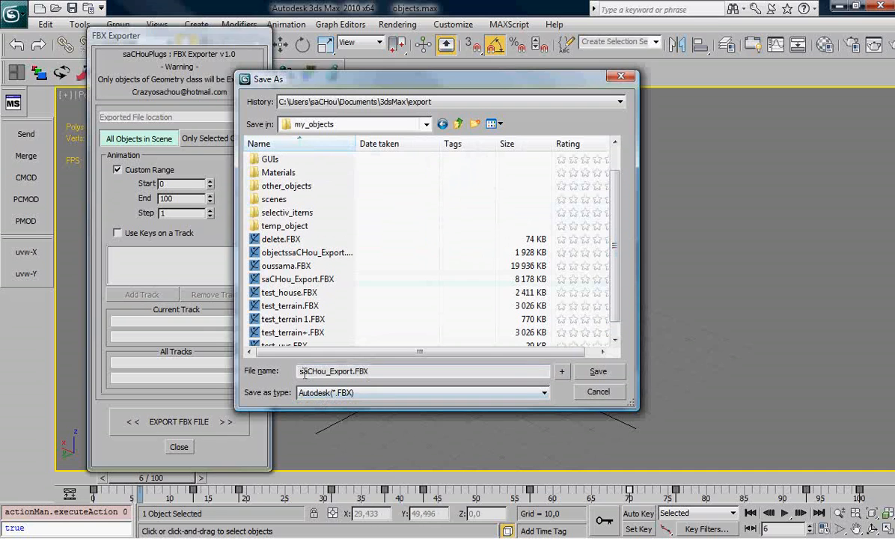
left_click(598, 372)
Confirm replacing the file, restrict export to Only Selected Objects and start the FBX export.
left_click(514, 327)
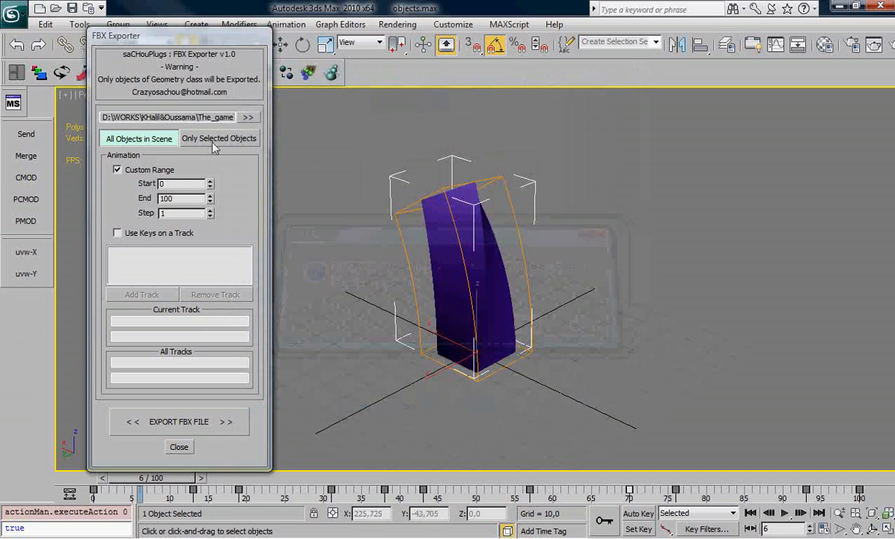
left_click_drag(194, 36, 194, 28)
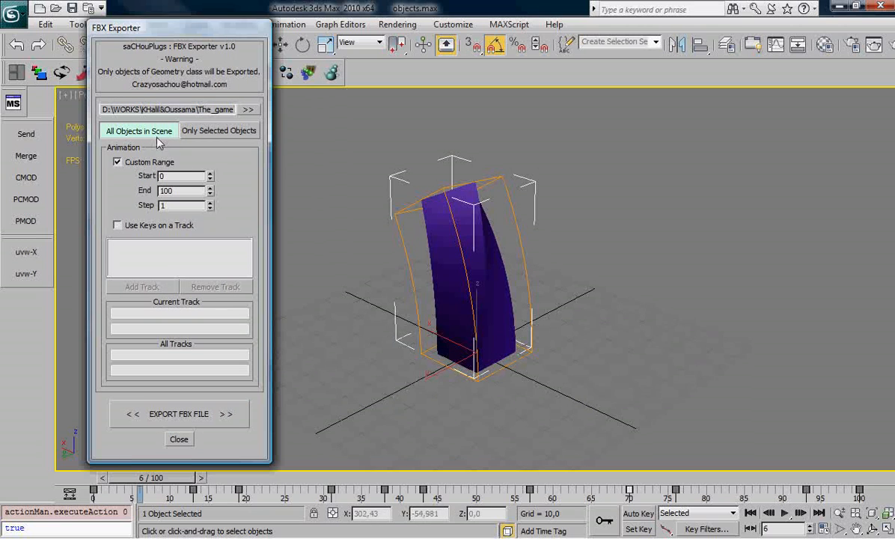
left_click(222, 132)
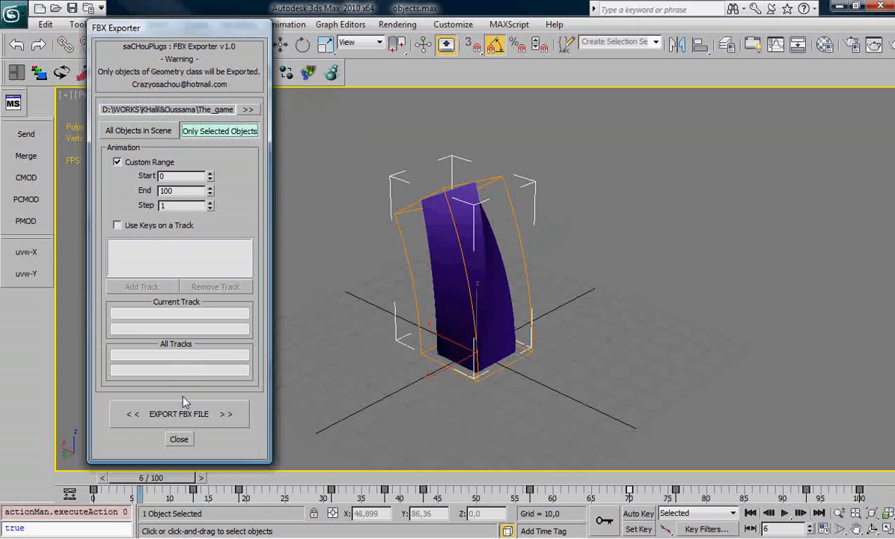
left_click(207, 420)
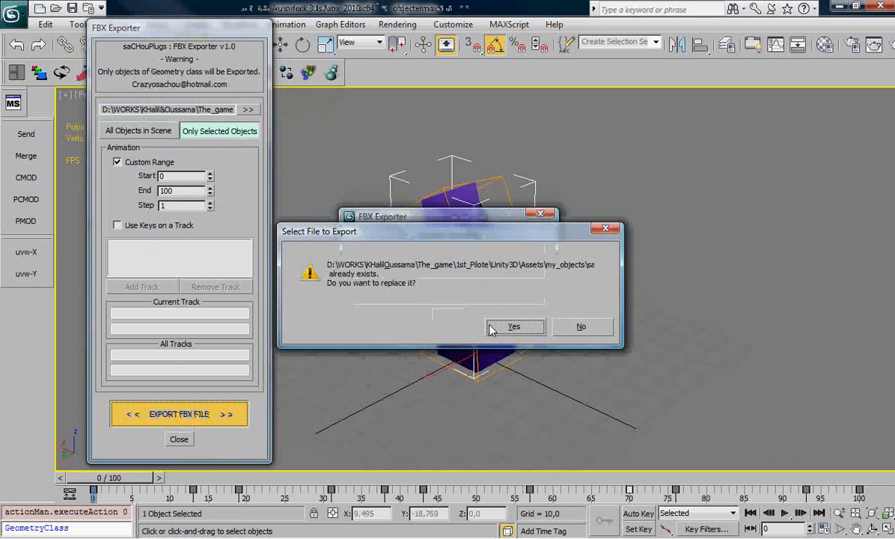
Replace the existing FBX, accept the export options, and acknowledge the resave-Max-file notice.
left_click(513, 328)
left_click_drag(374, 31, 462, 46)
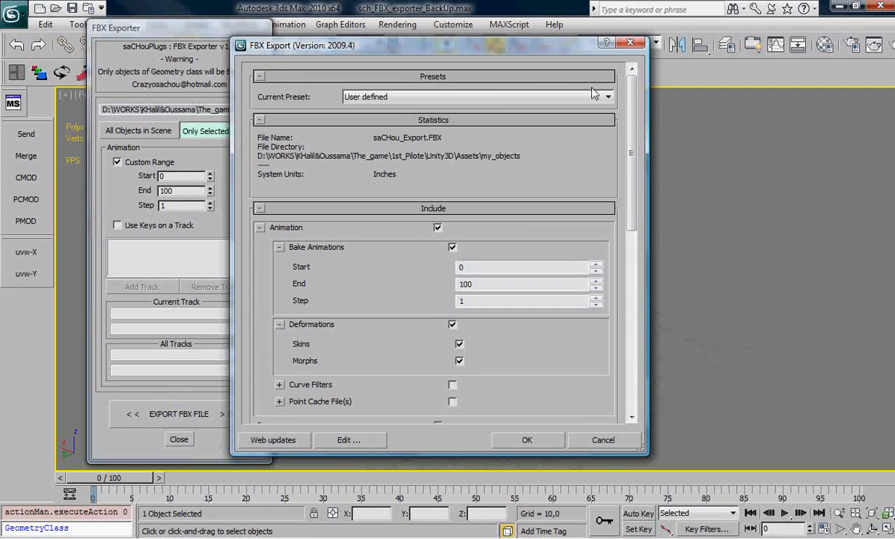
mouse_move(630, 112)
left_mouse_down()
mouse_move(632, 247)
mouse_move(649, 389)
mouse_move(643, 150)
mouse_move(638, 313)
left_mouse_up()
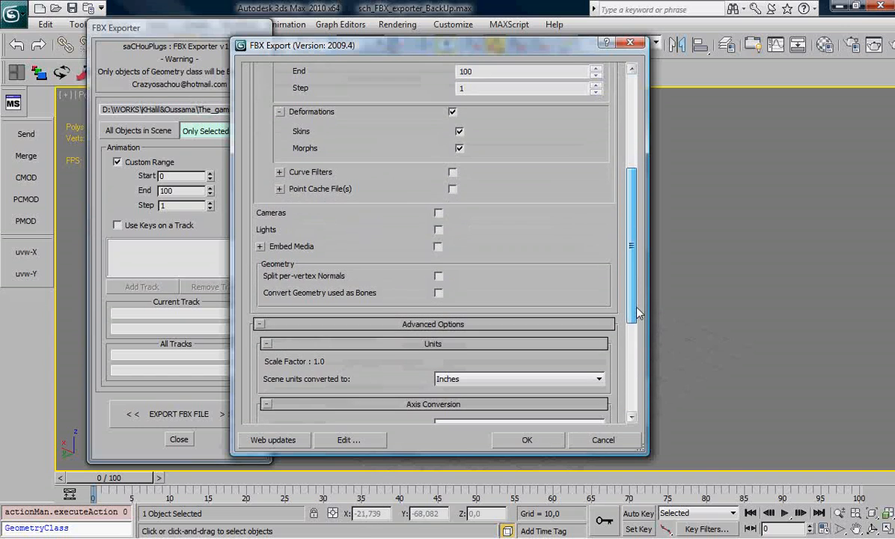
left_click(527, 439)
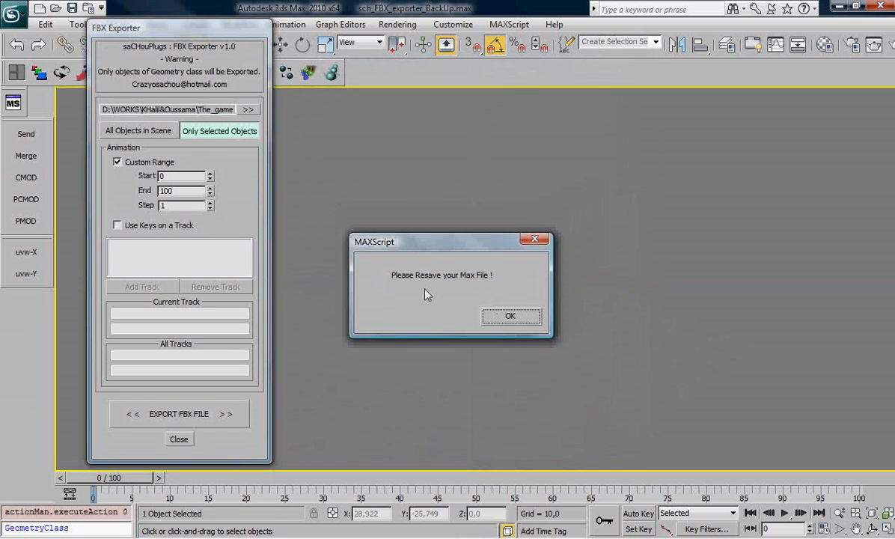
left_click_drag(434, 253, 418, 213)
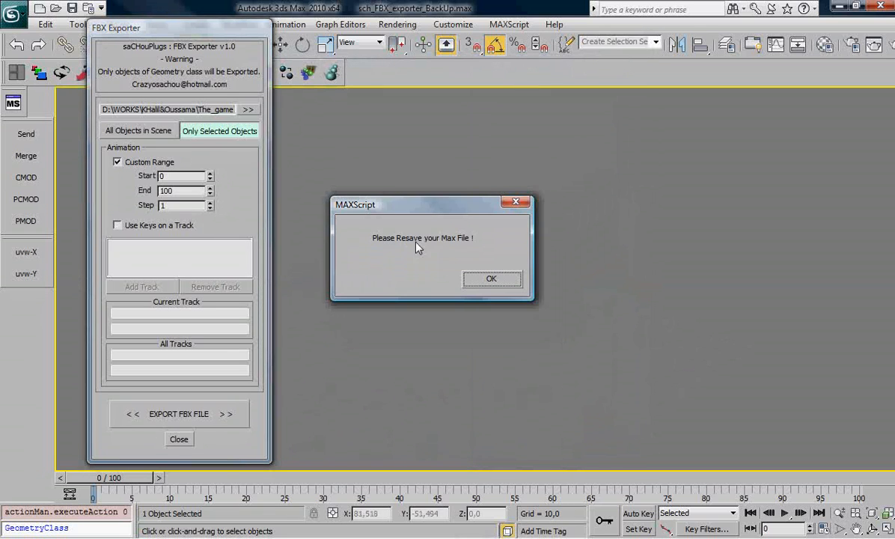
left_click(493, 280)
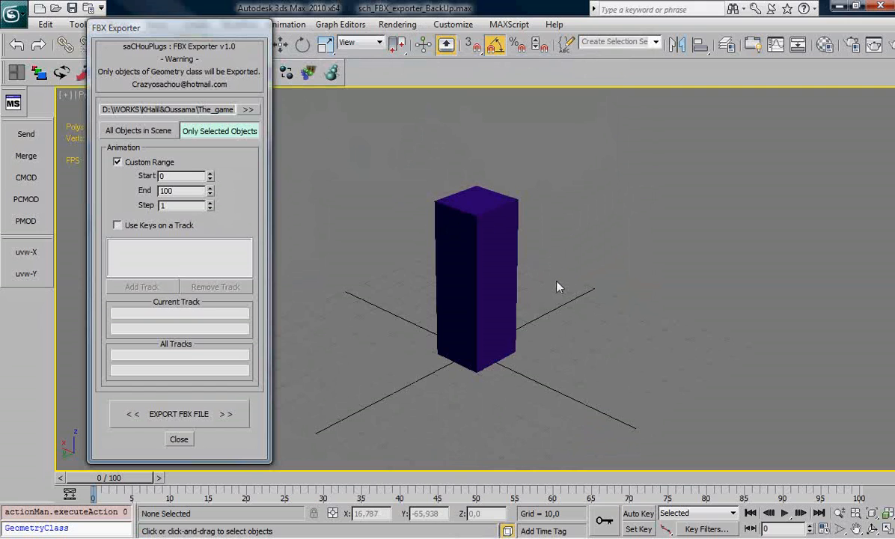
In Unity drop the exported box into the scene, play its bend animation, then return to 3ds Max and replay it.
key("super+d")
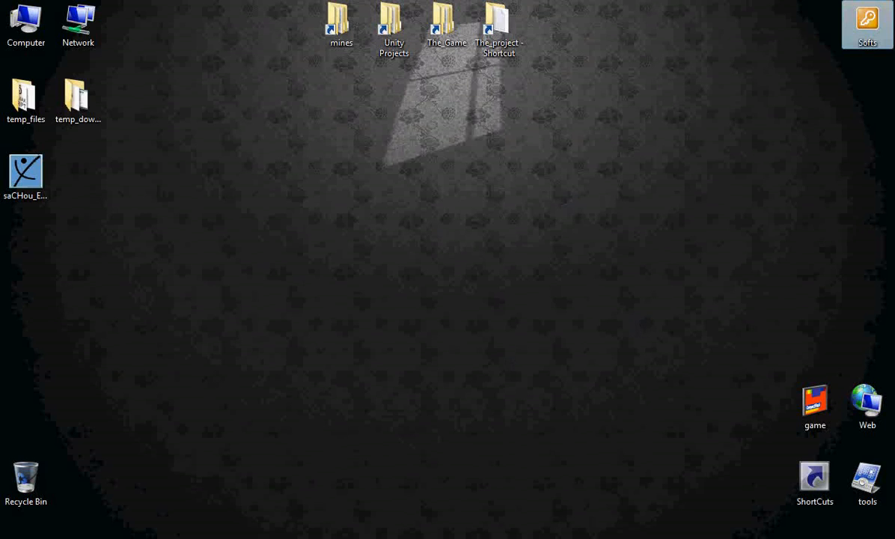
key("alt+Tab")
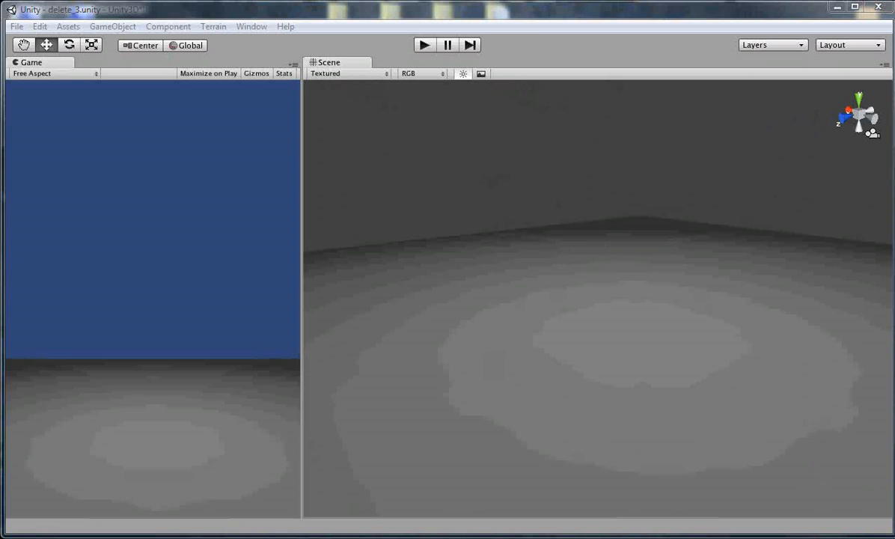
left_click_drag(622, 350, 610, 357)
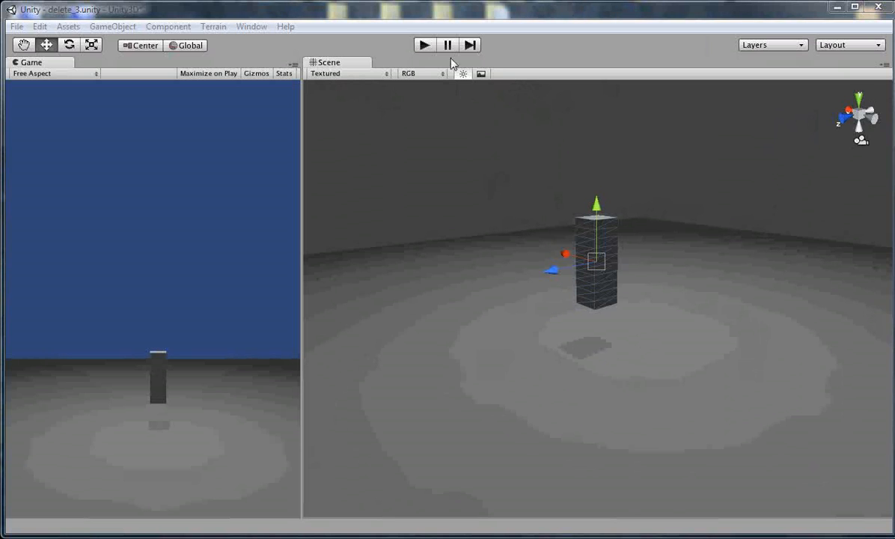
left_click(424, 46)
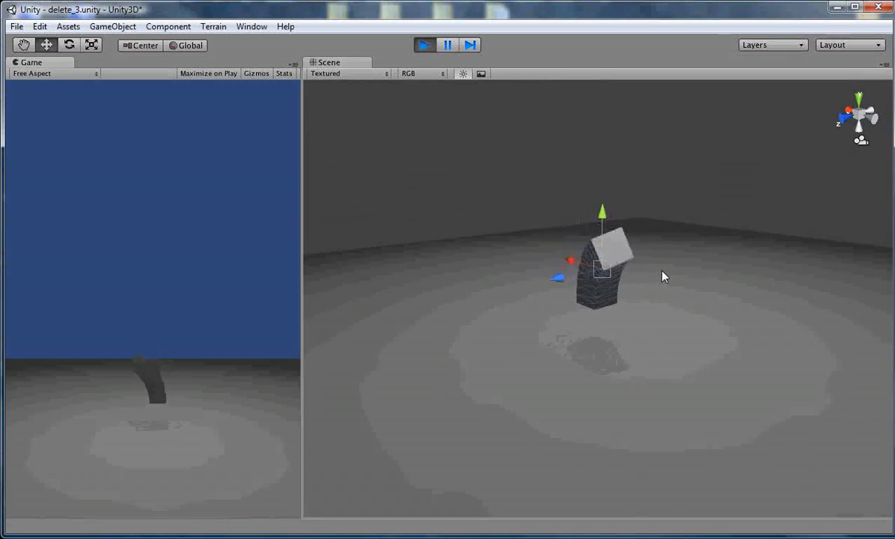
left_click(423, 45)
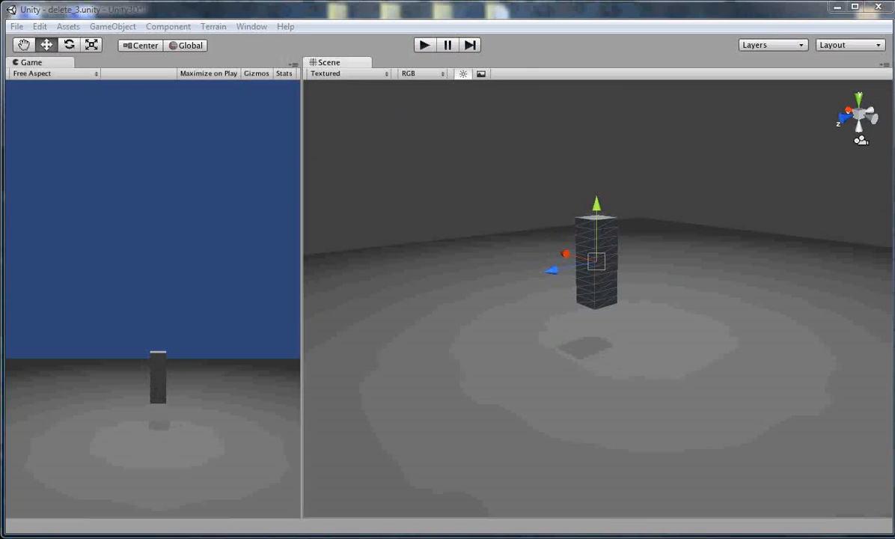
key("alt+Tab")
left_click(788, 513)
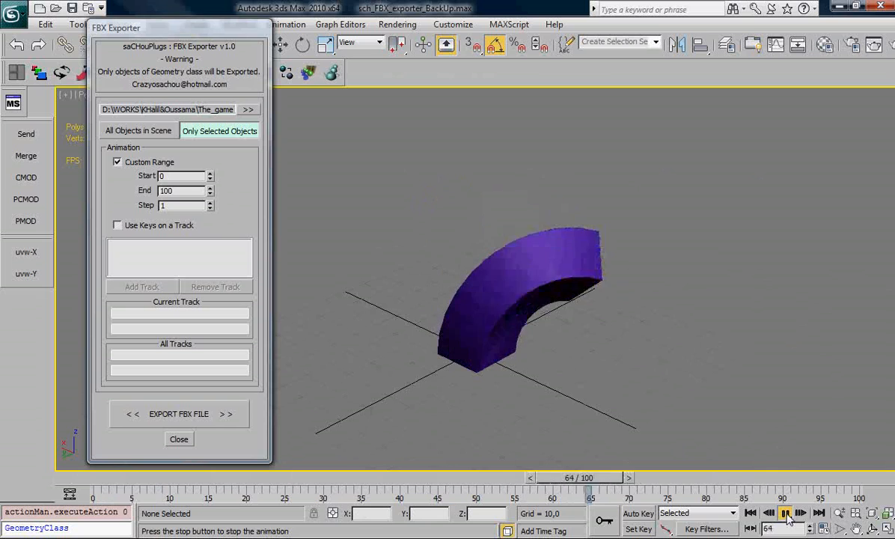
Stop playback, show the 02_Melt layer in the layer manager and select its teapot.
left_click(788, 514)
left_click(727, 44)
double_click(576, 163)
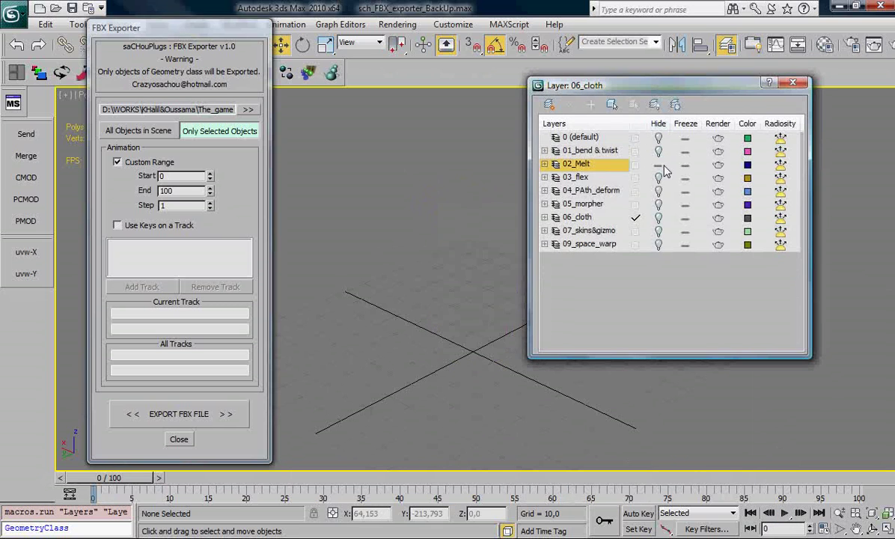
left_click(792, 83)
left_click(464, 284)
Review the teapot's Melt modifier settings and start exporting it through the FBX Exporter.
key("3")
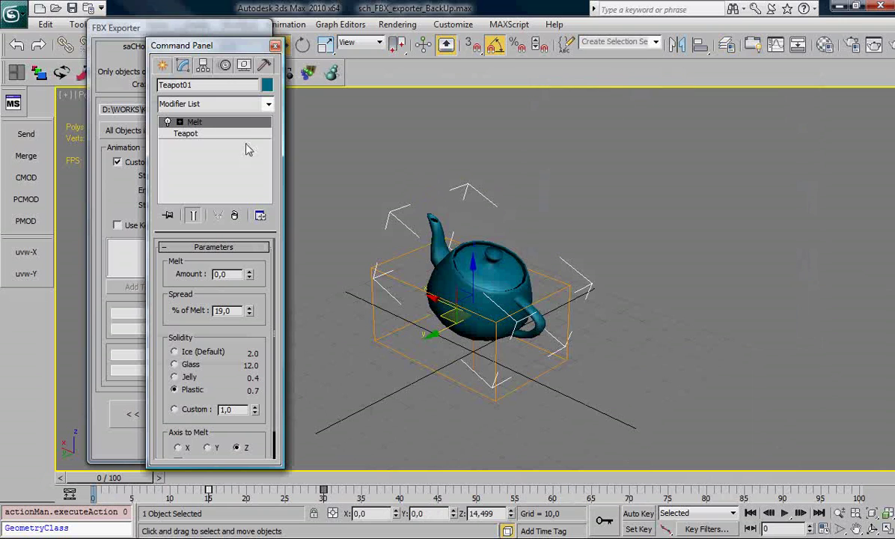
left_click(186, 134)
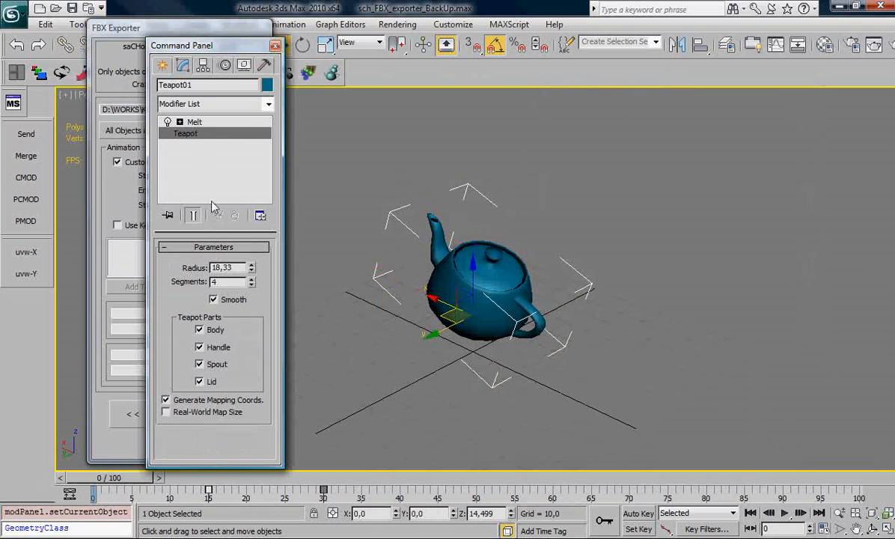
left_click(193, 122)
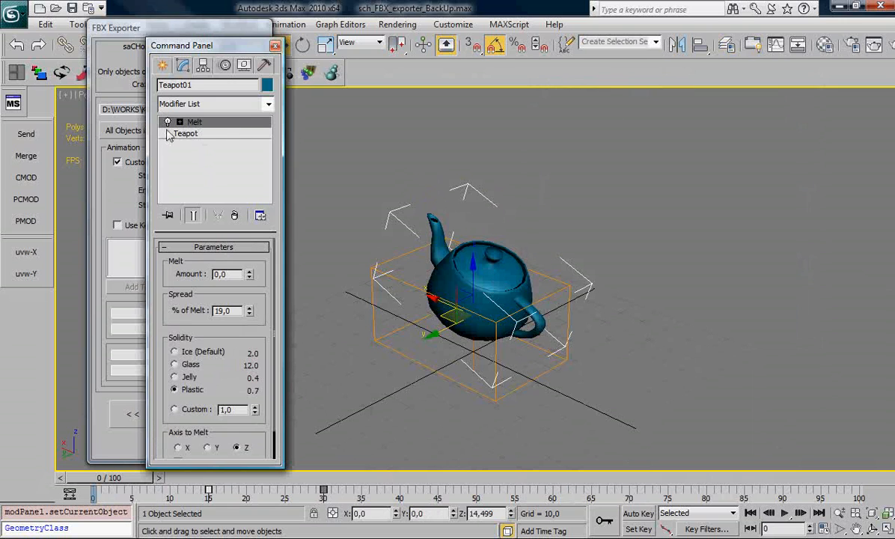
left_click(275, 44)
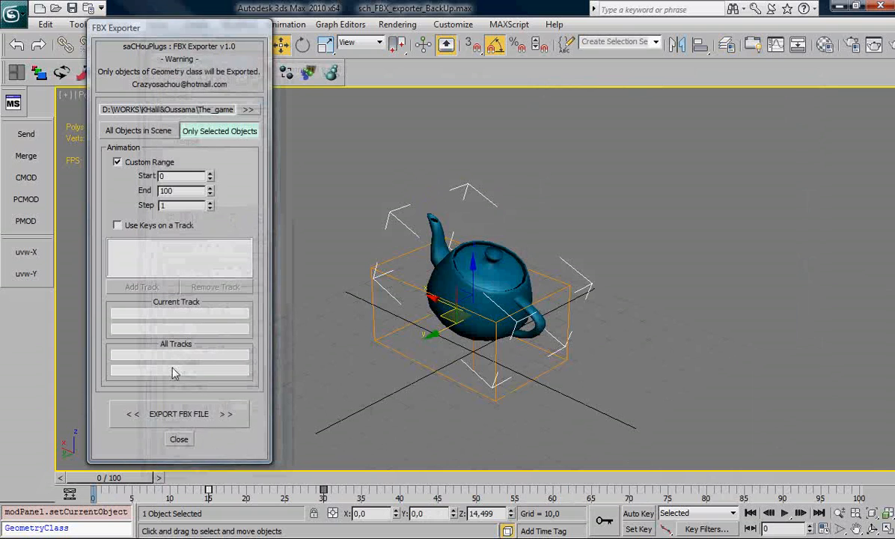
left_click(174, 417)
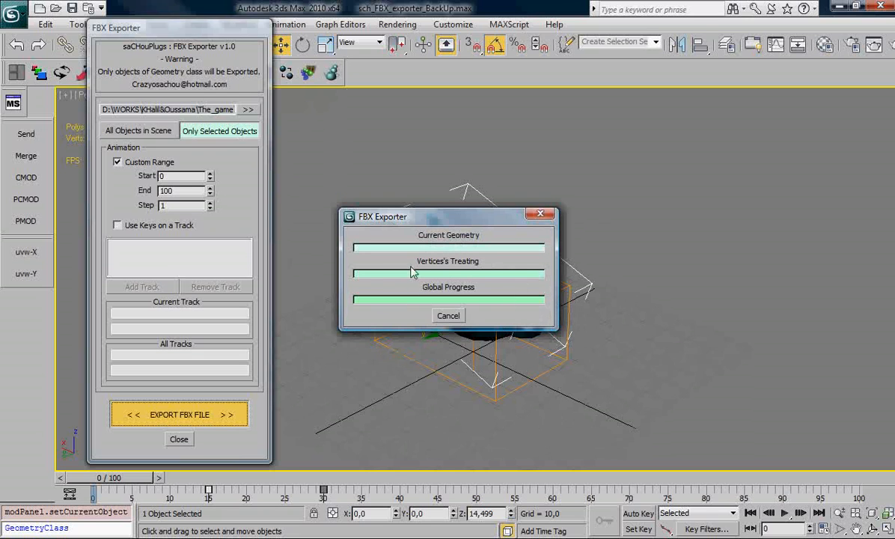
Overwrite saCHou_Export.FBX with the melting teapot, accept export options and dismiss the resave message.
left_click(510, 327)
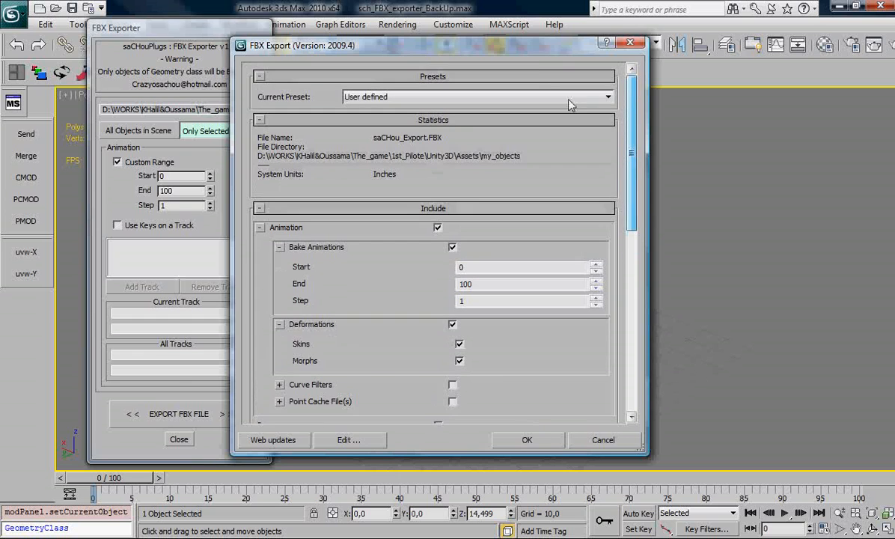
left_click_drag(530, 51, 500, 39)
left_click(489, 424)
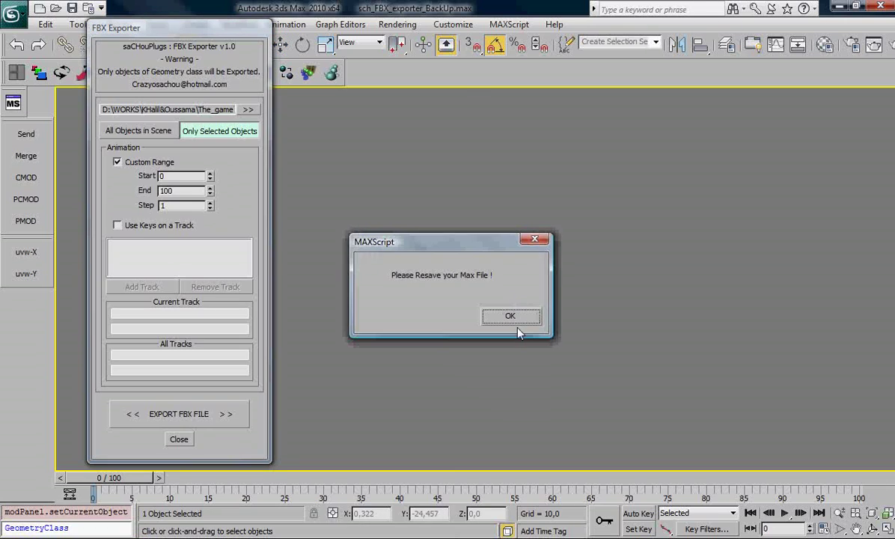
left_click(510, 315)
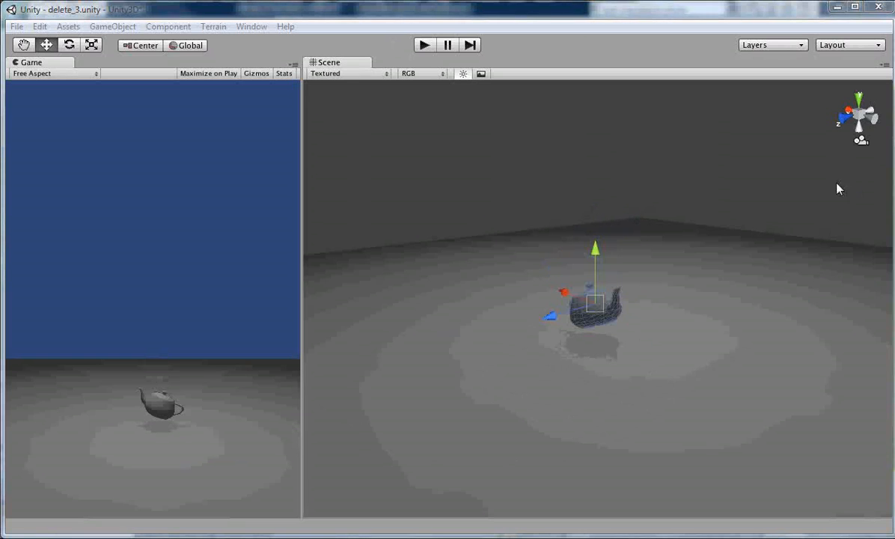
Play the Unity scene, orbit around the teapot melting into a puddle, then stop playback.
left_click_drag(612, 349, 539, 344, "alt")
key("ctrl+p")
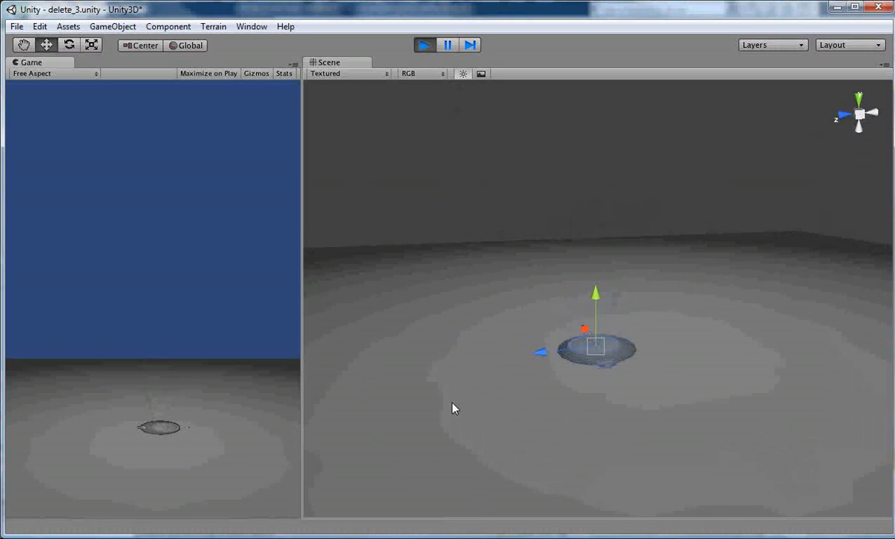
left_click_drag(470, 335, 588, 353, "alt")
left_click_drag(524, 317, 733, 374, "alt")
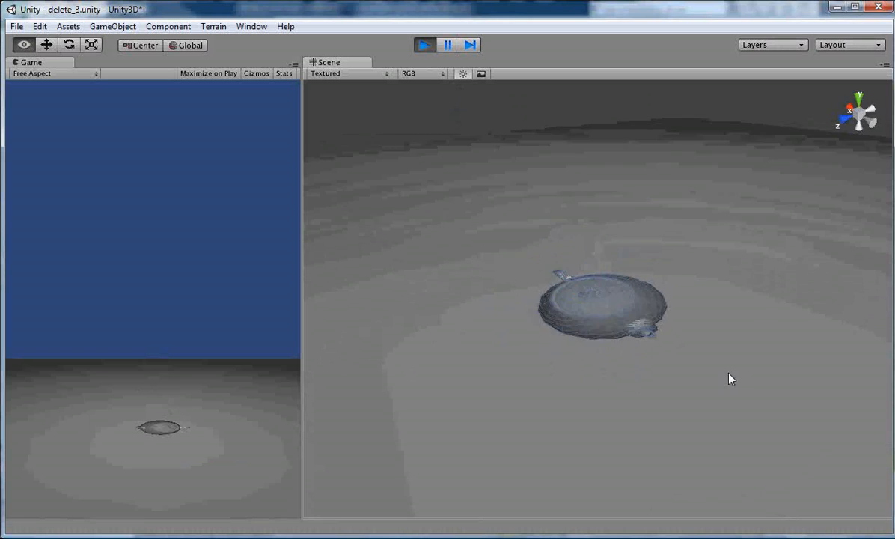
left_click(423, 47)
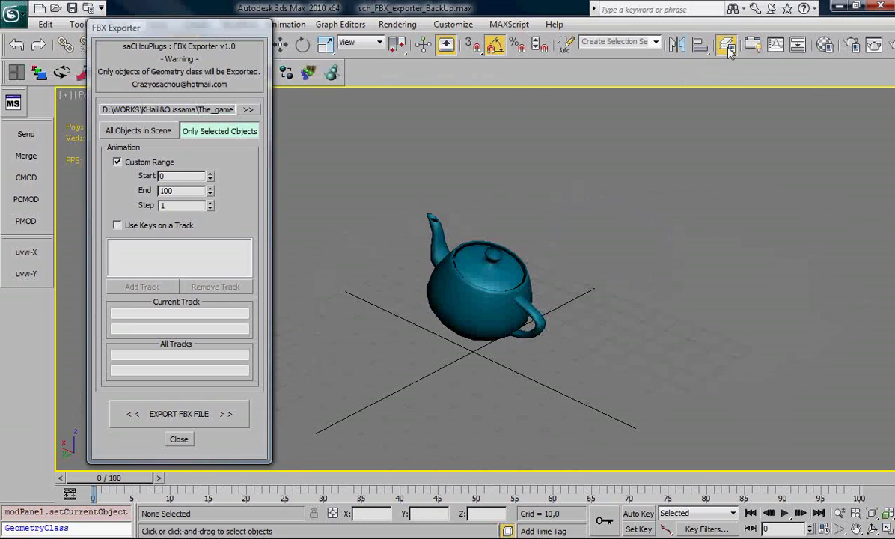
Make 03_flex the current layer and preview the purple cone's swaying animation.
left_click(726, 45)
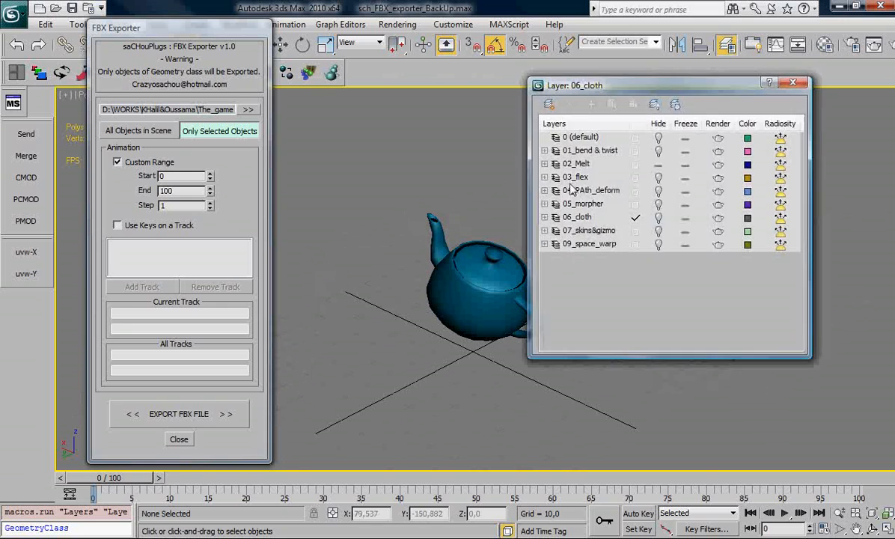
left_click(659, 177)
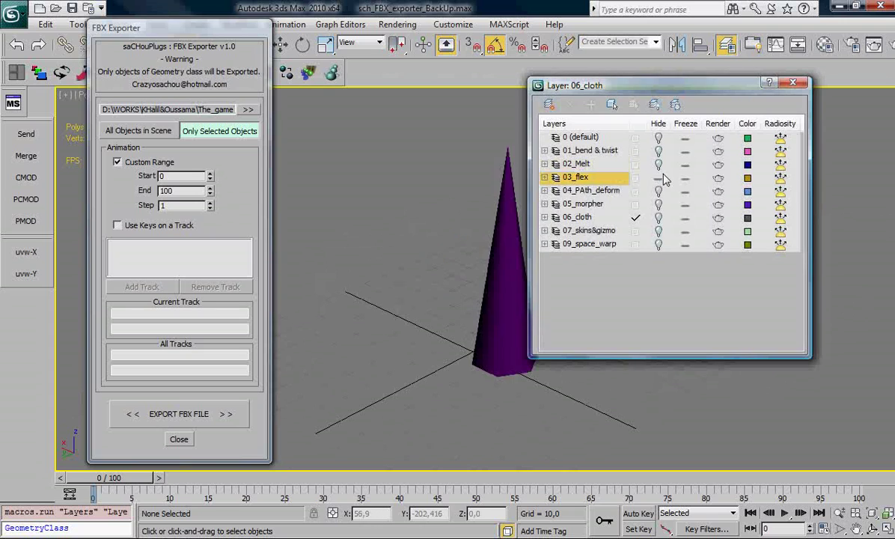
left_click(792, 83)
scroll(490, 250, "down", 3)
scroll(526, 264, "up", 1)
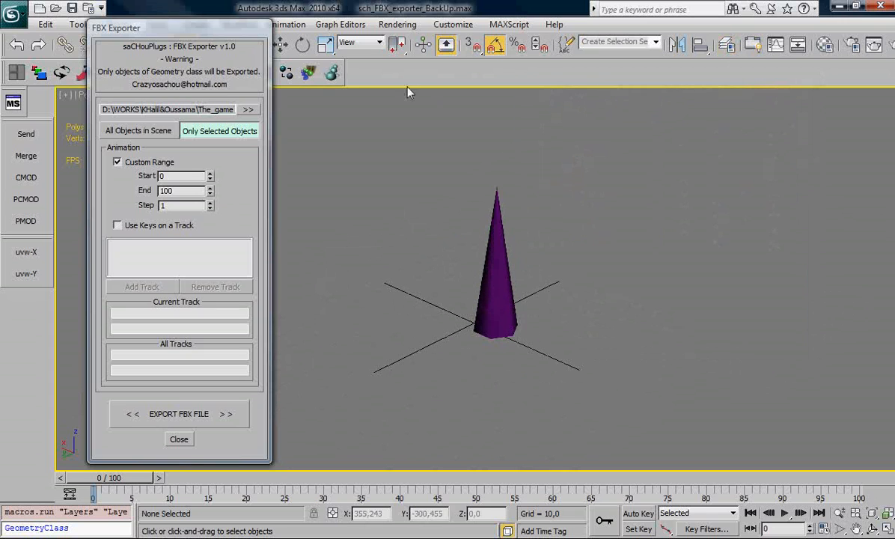
left_click(788, 512)
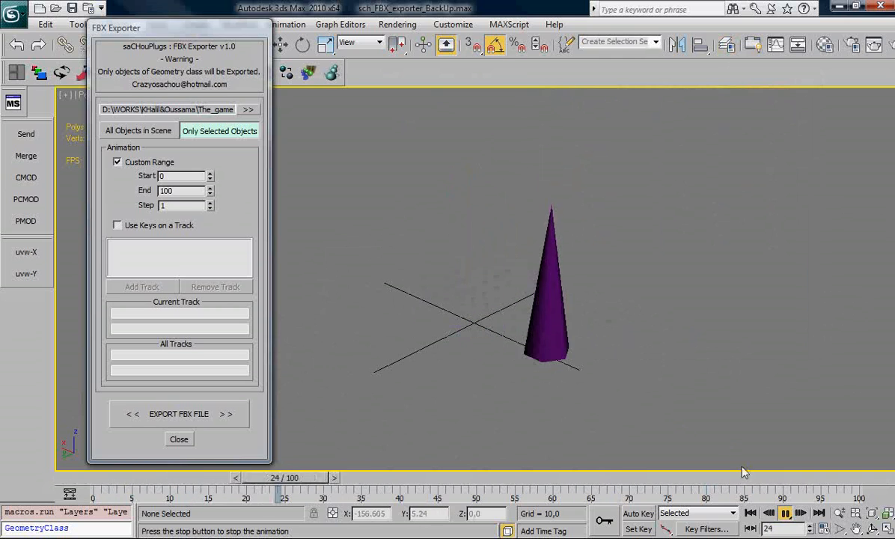
left_click(786, 511)
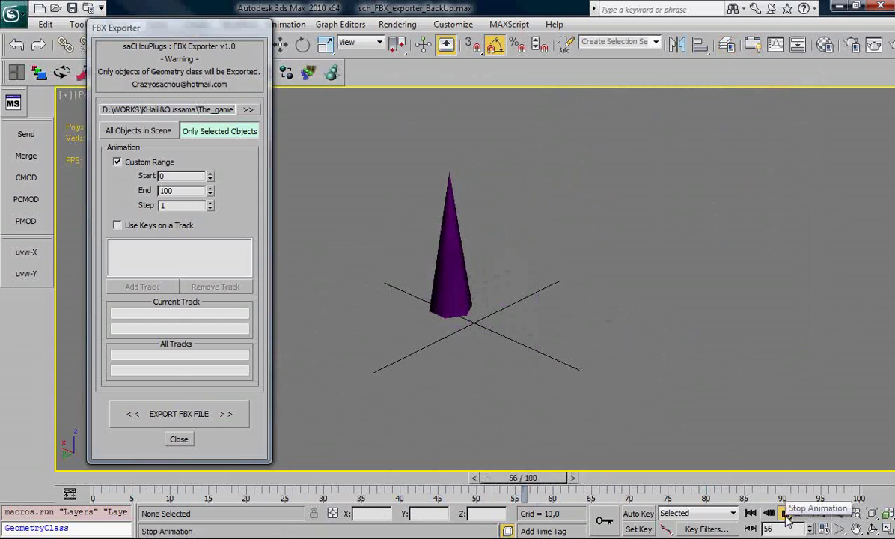
Select the cone and export it over the existing FBX, confirming overwrite and the resave prompt.
left_click(179, 414)
left_click(532, 299)
left_click(440, 302)
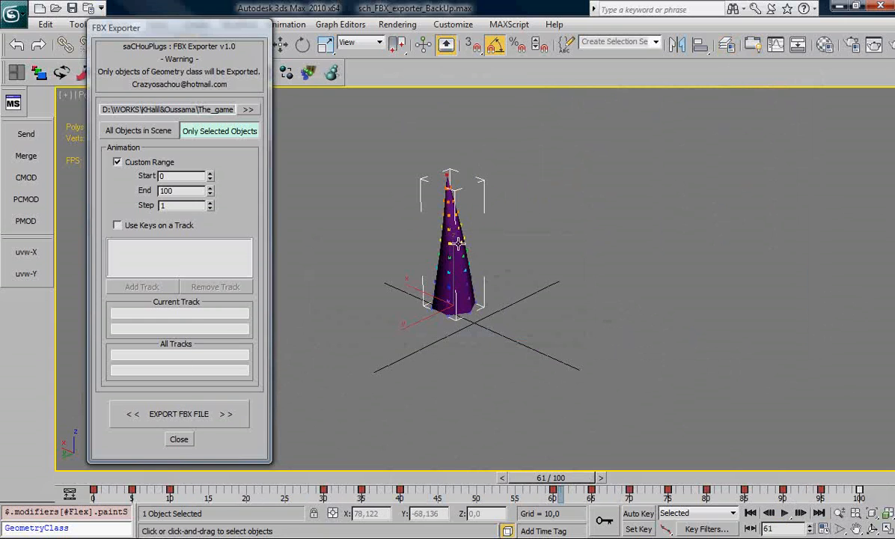
left_click(179, 414)
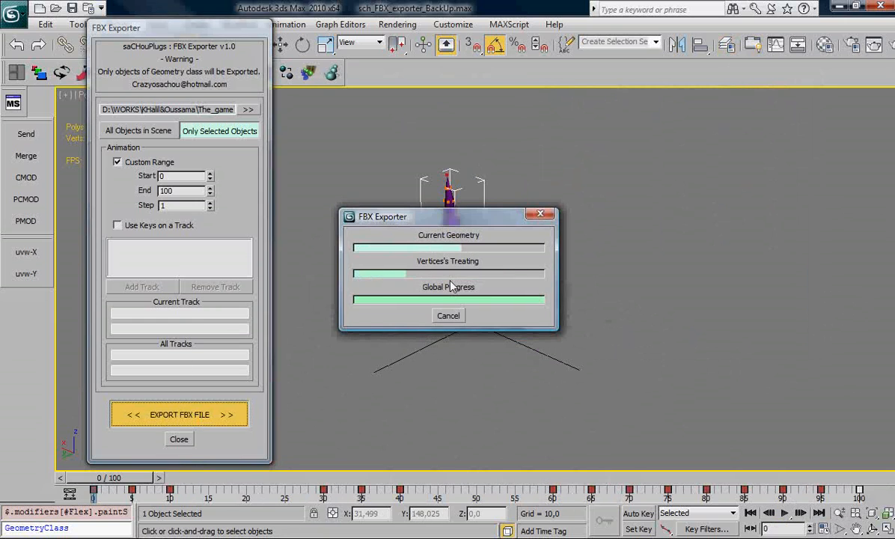
left_click(511, 324)
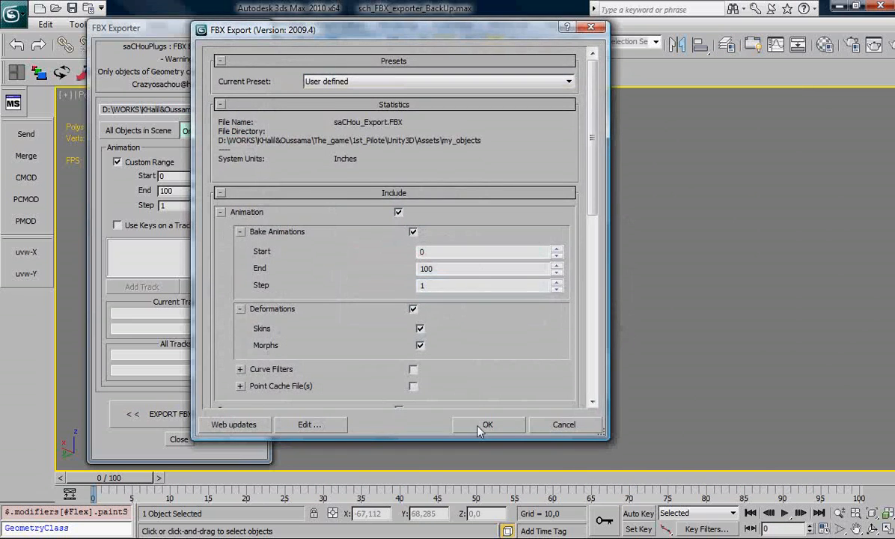
left_click(487, 424)
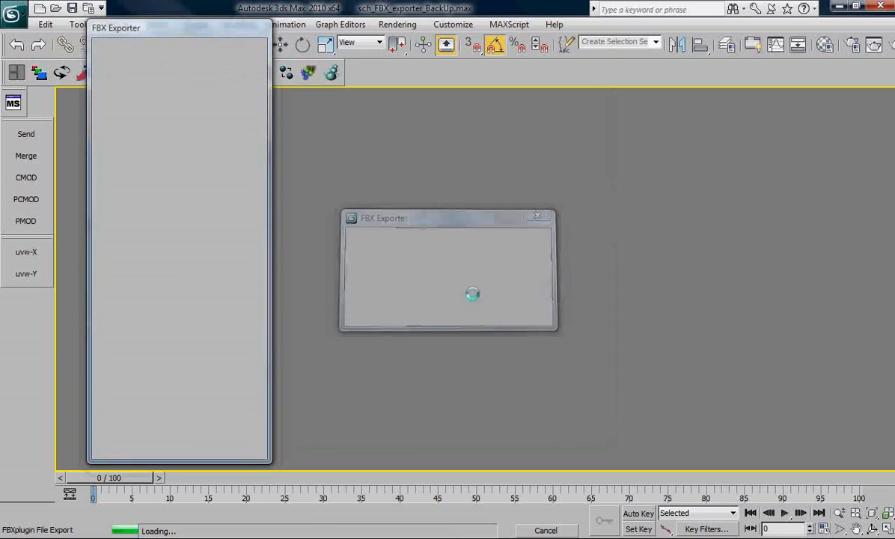
left_click(510, 315)
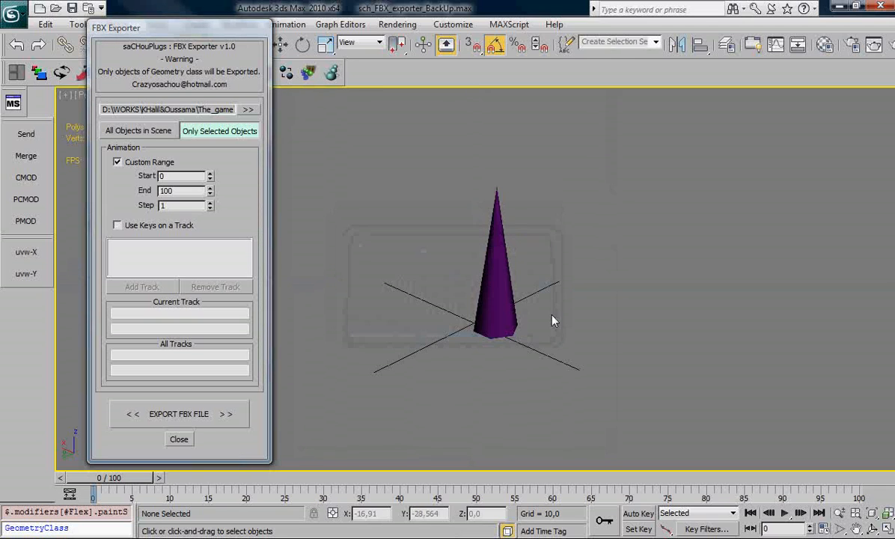
Play the Unity scene to watch the imported flex cone sway from several angles, then stop.
key("alt+Tab")
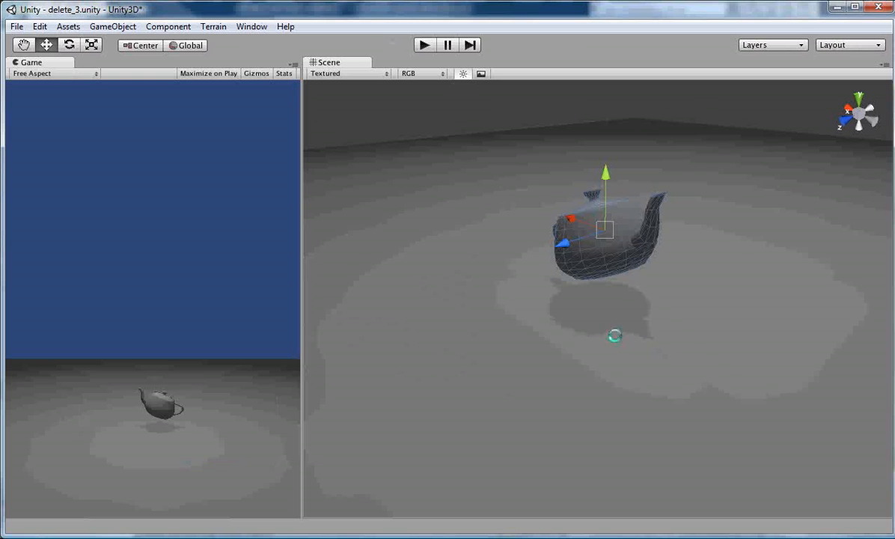
left_click_drag(562, 274, 525, 255, "alt")
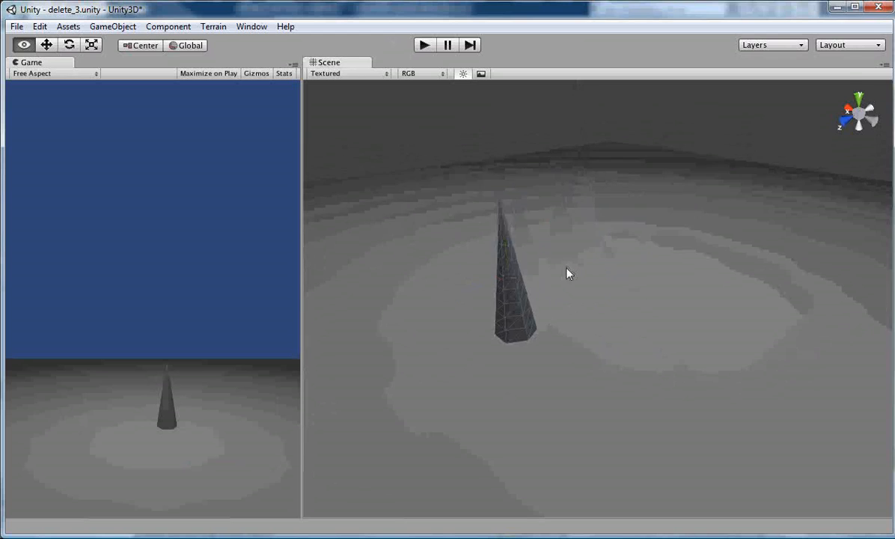
key("ctrl+p")
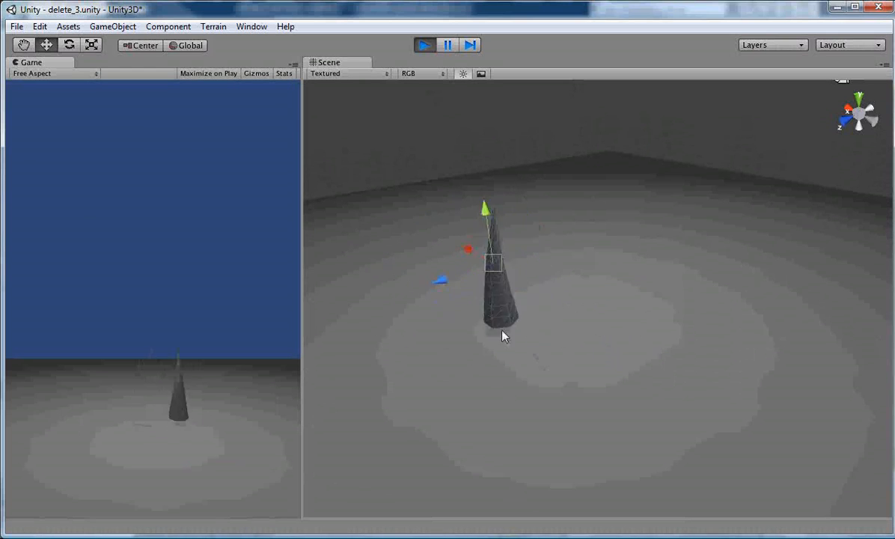
left_click_drag(505, 310, 431, 277, "alt")
left_click_drag(449, 313, 503, 325, "alt")
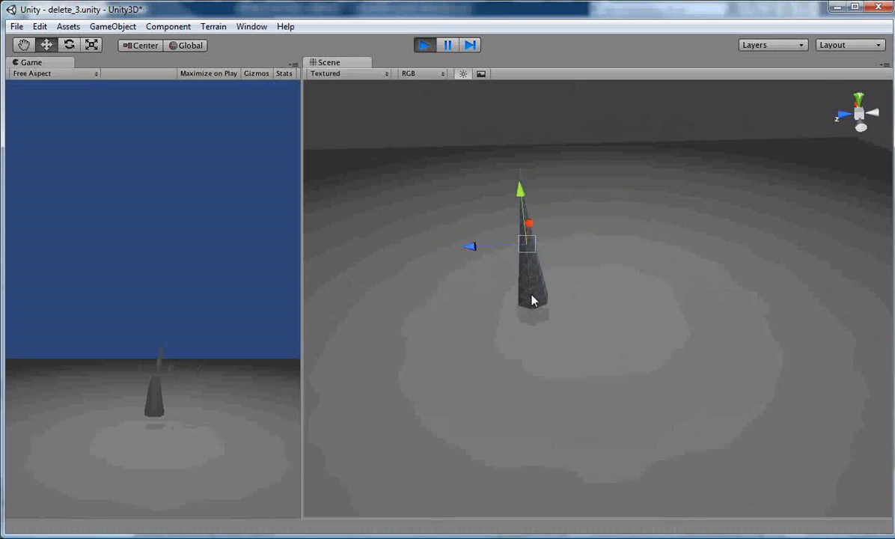
left_click(425, 46)
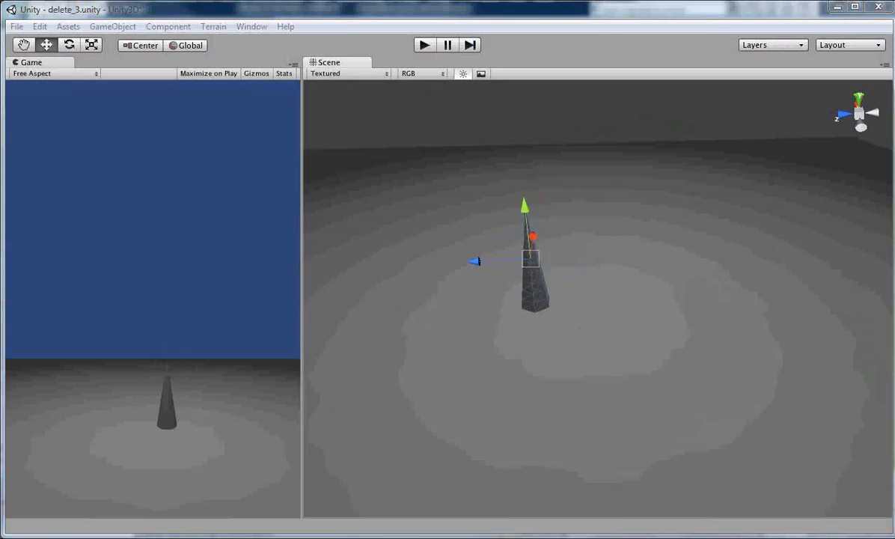
Review the purple cone's modifier stack: base parameters, Vol. Select and Flex settings.
left_click(730, 48)
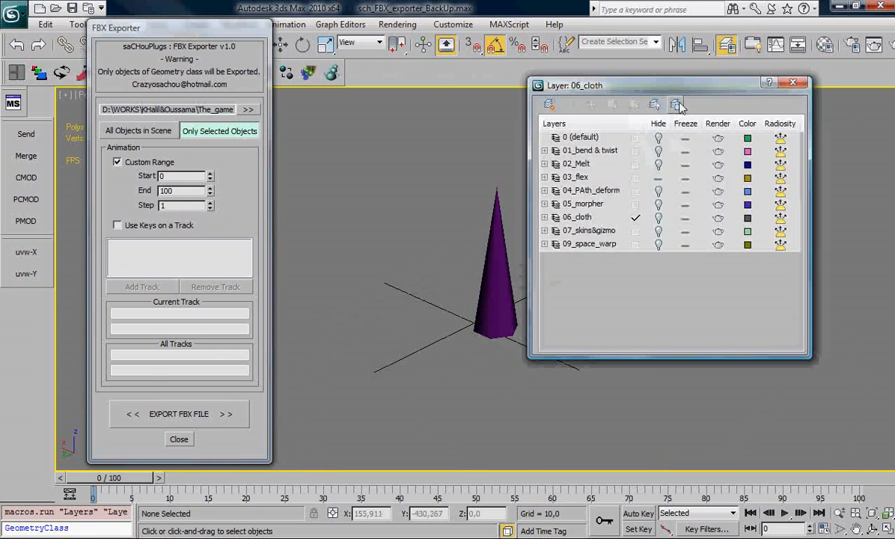
left_click_drag(660, 83, 707, 86)
double_click(584, 214)
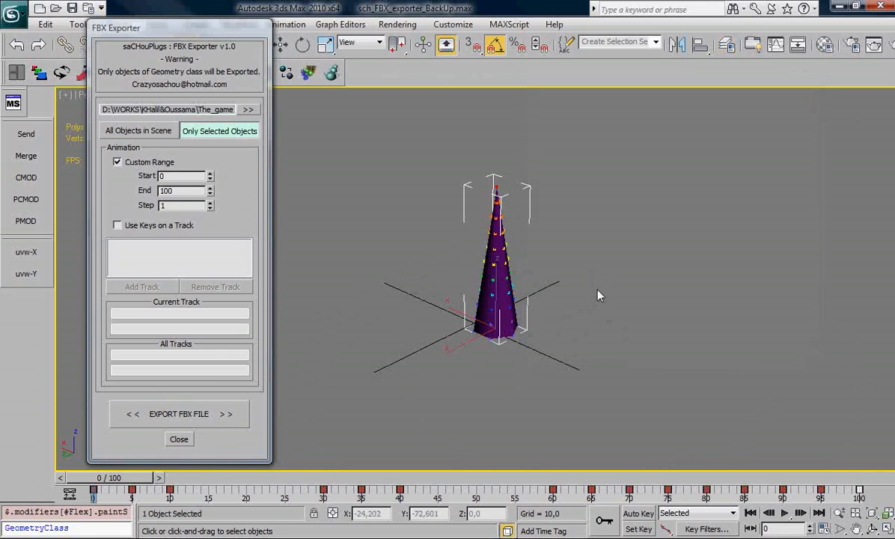
key("3")
left_click(183, 146)
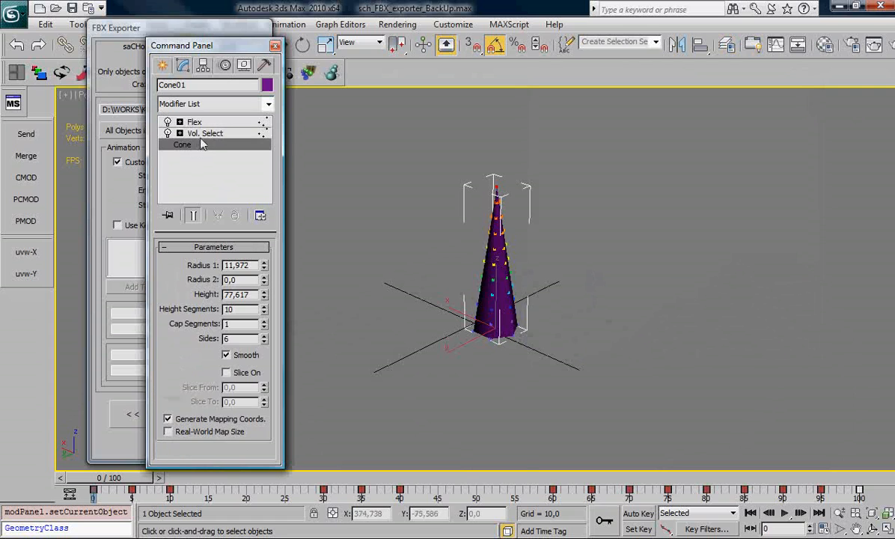
left_click(204, 133)
left_click(196, 122)
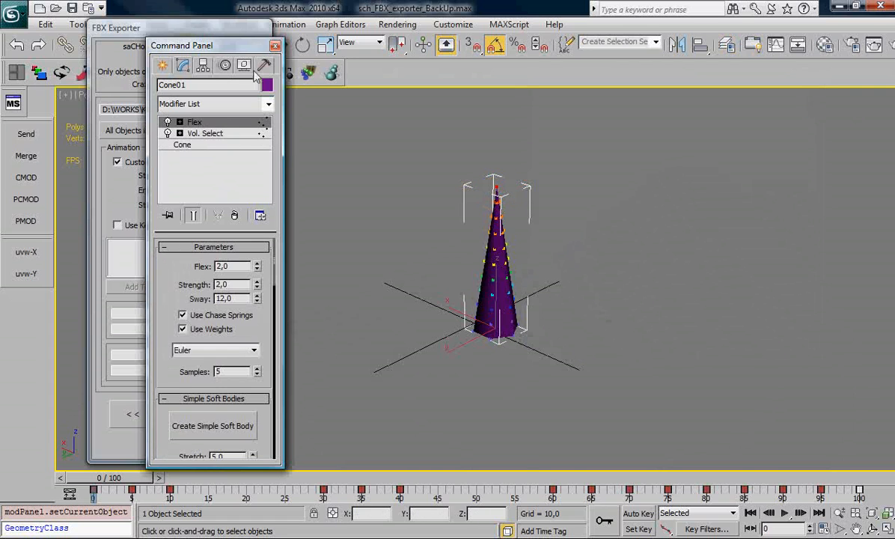
left_click(276, 46)
Deselect the cone and make 04_PAth_deform the current layer in the layer manager.
left_click(599, 299)
left_click(676, 45)
left_click(658, 175)
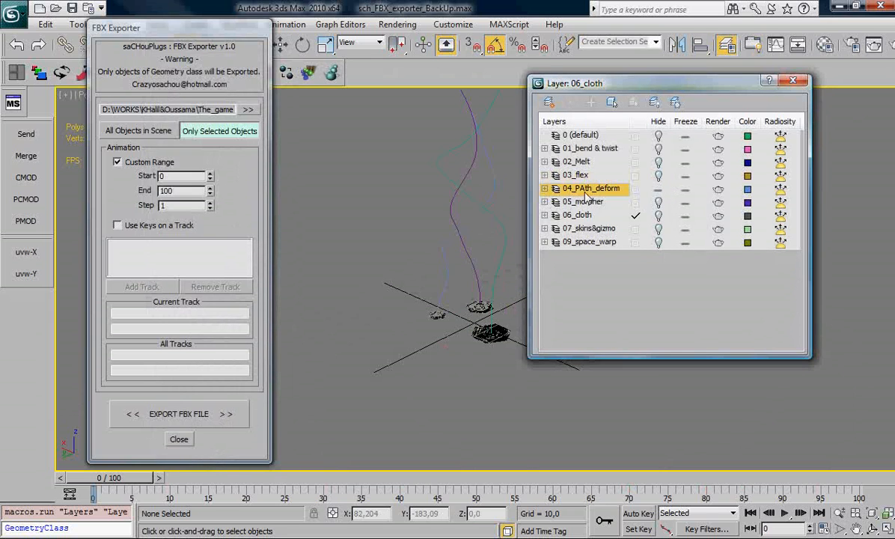
left_click(793, 80)
left_click(493, 332)
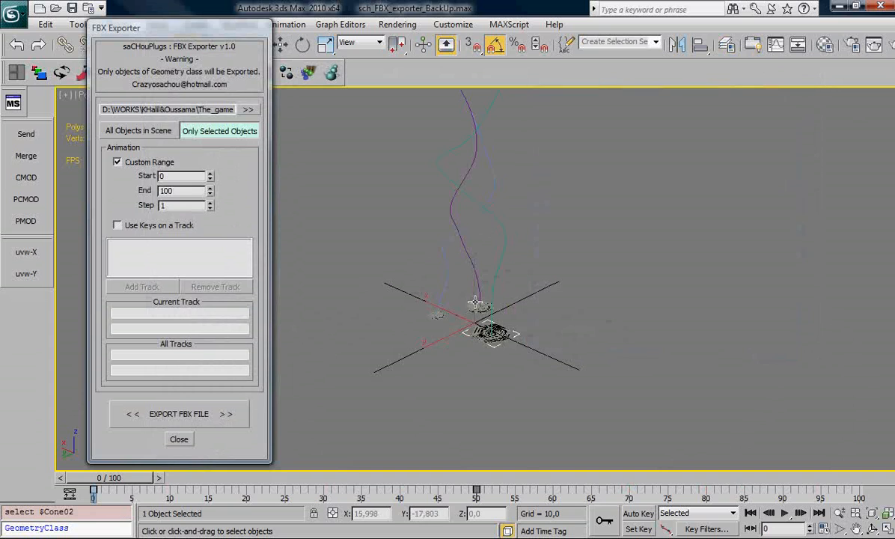
left_click(464, 314, "ctrl")
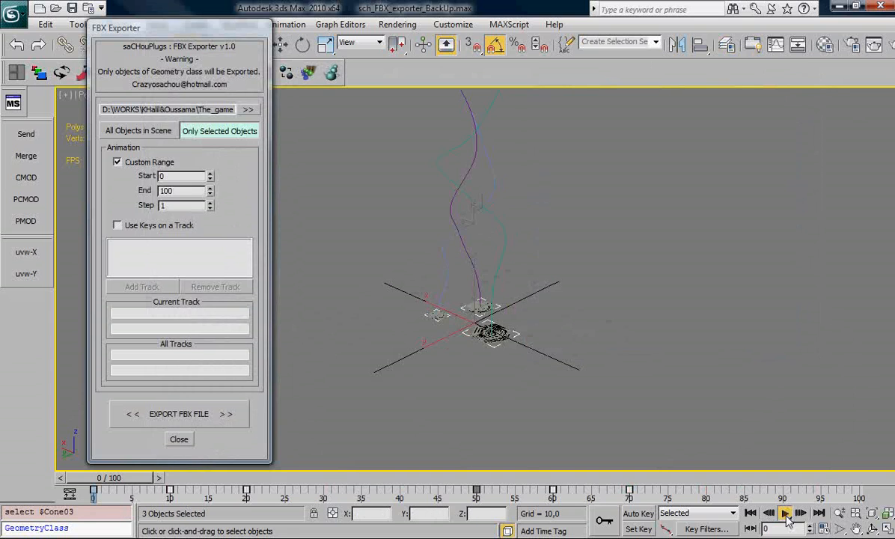
left_click(786, 513)
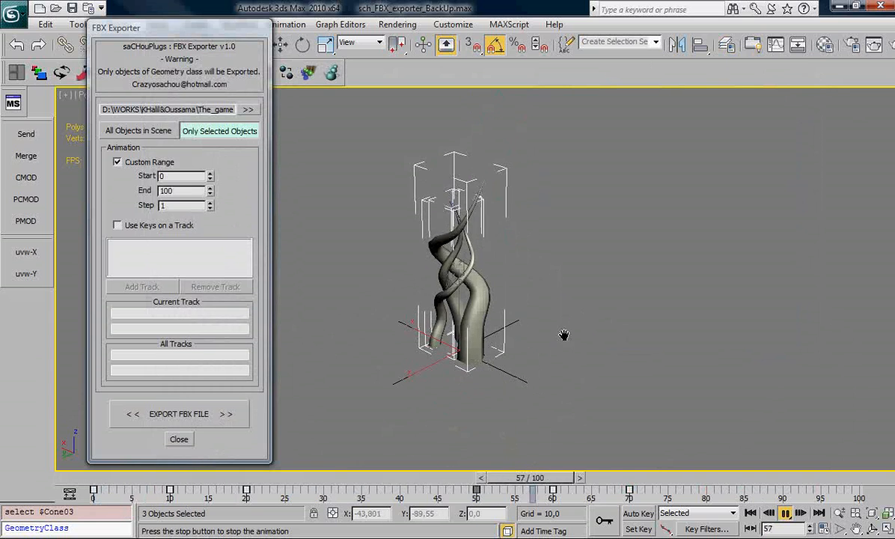
left_click(545, 323)
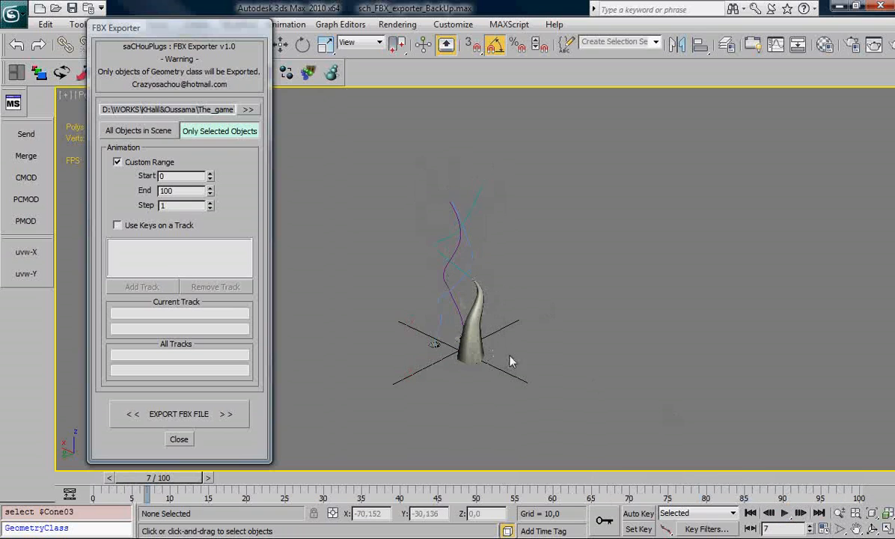
left_click(479, 337)
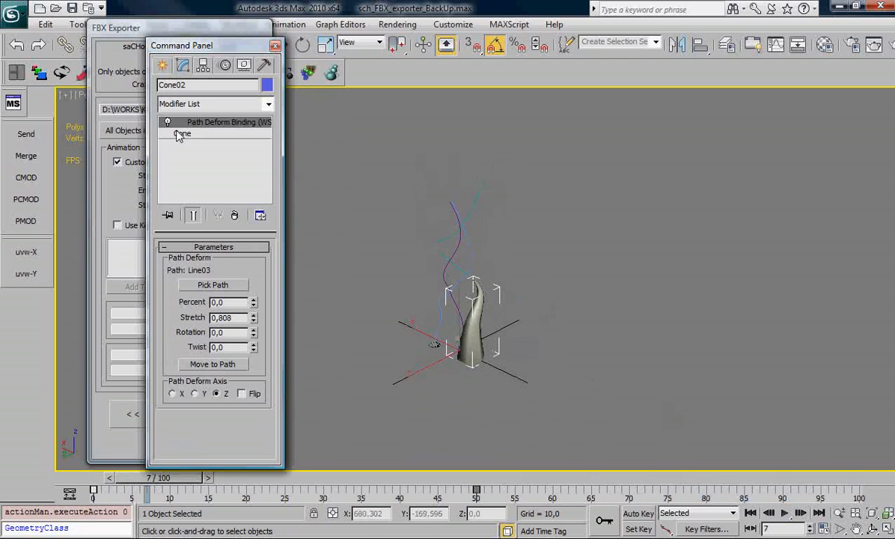
left_click(182, 134)
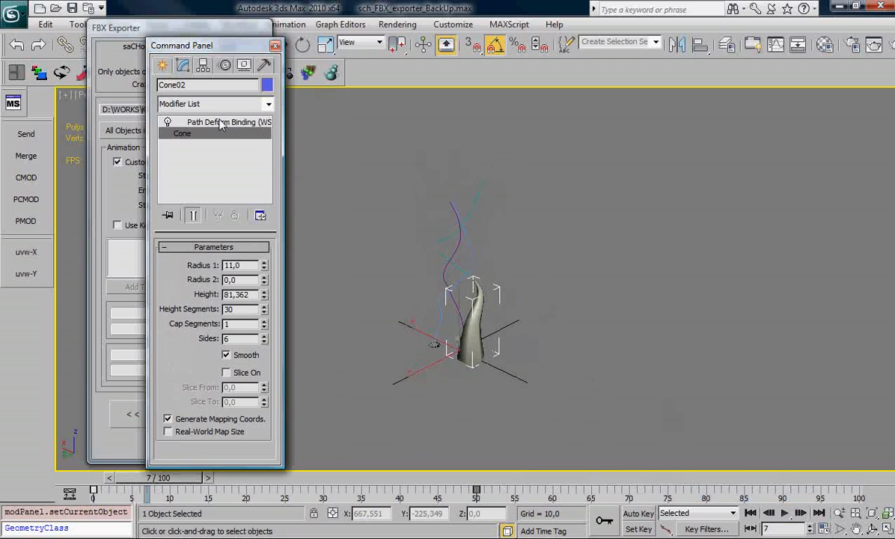
left_click(222, 122)
left_click_drag(157, 478, 75, 477)
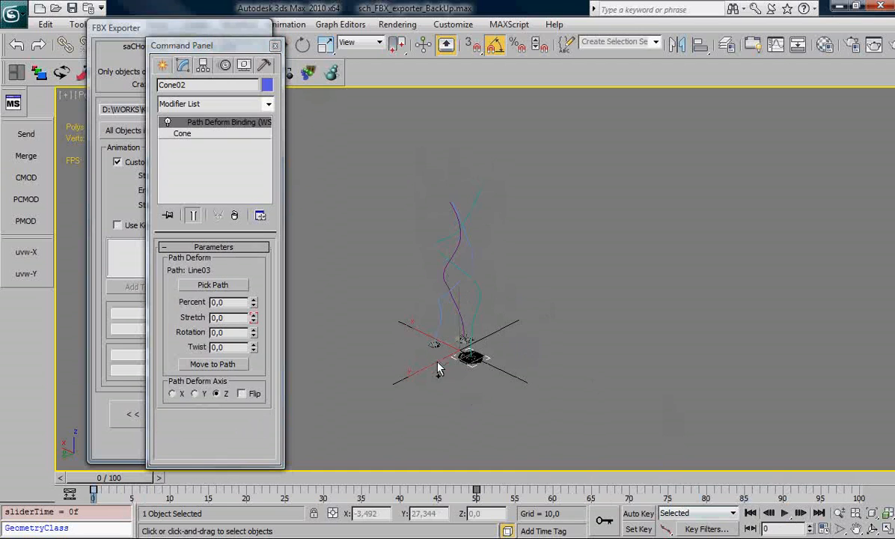
left_click(457, 350, "ctrl")
left_click(786, 513)
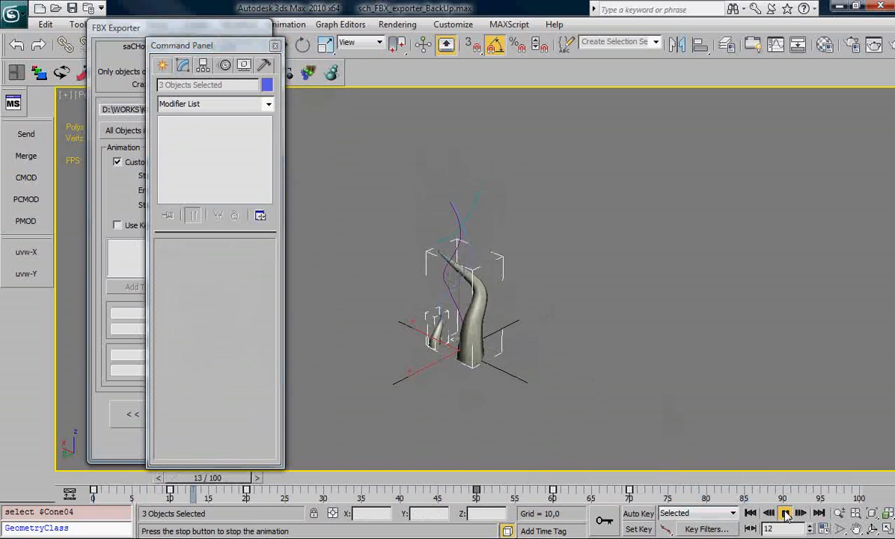
left_click(276, 47)
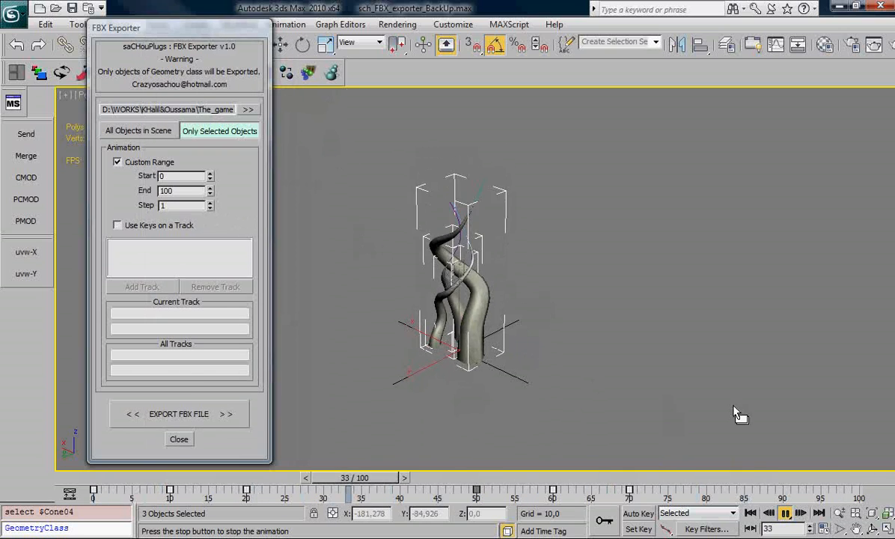
left_click(786, 513)
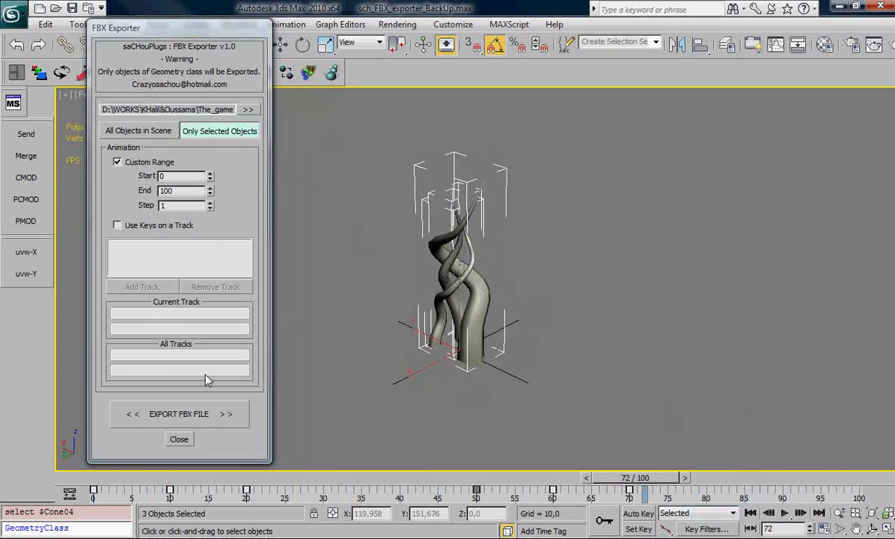
Export the three selected path-deform cones to FBX, overwriting the existing file with default options.
left_click(179, 414)
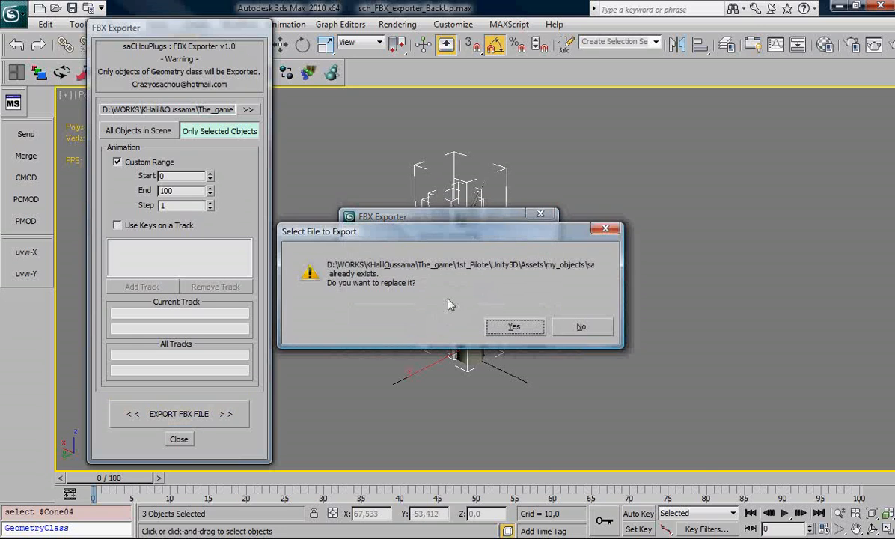
left_click(516, 326)
left_click(488, 424)
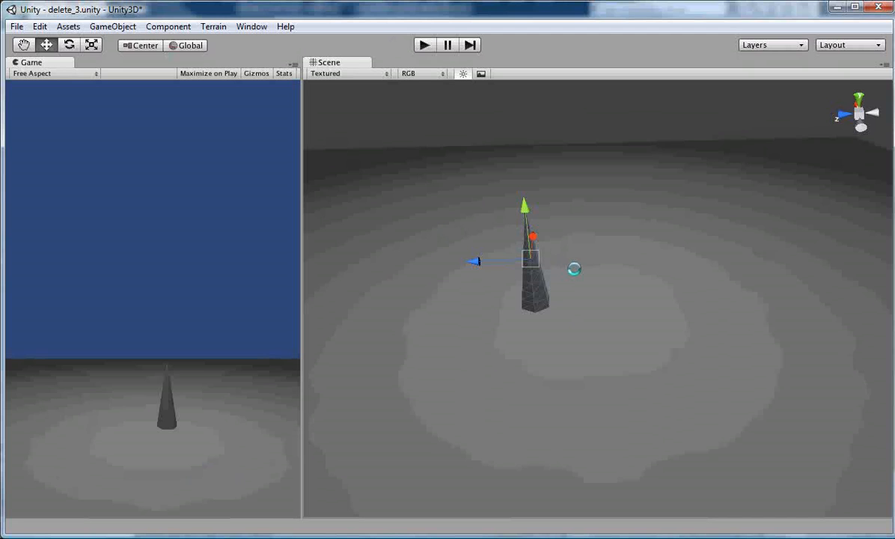
Play the Unity scene to watch the reimported cones grow and twist upward, then stop.
key("Delete")
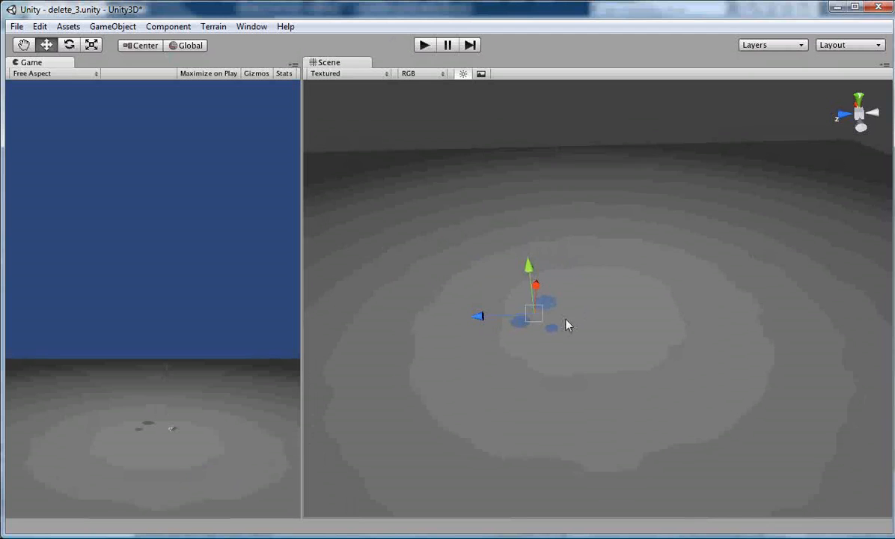
left_click_drag(550, 307, 585, 260, "alt")
left_click(423, 45)
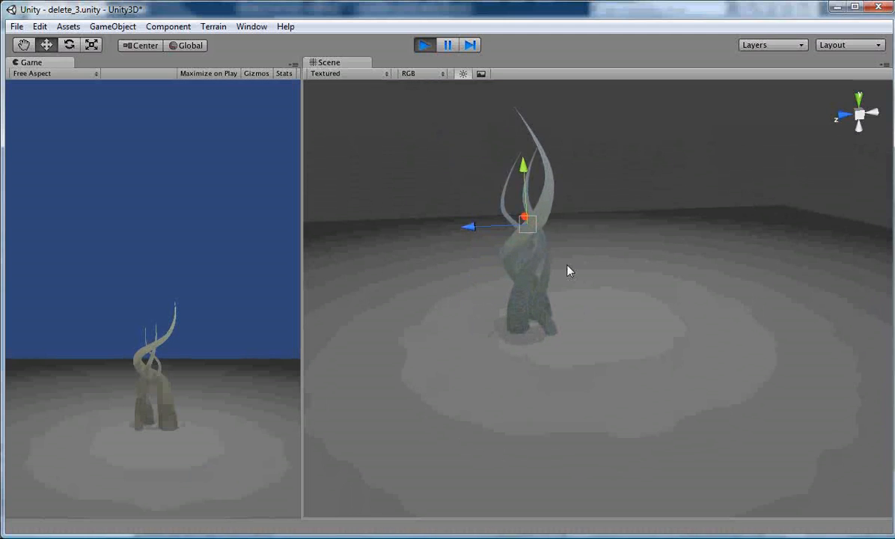
left_click_drag(560, 243, 471, 256, "alt")
scroll(624, 239, "down", 3)
scroll(496, 282, "up", 2)
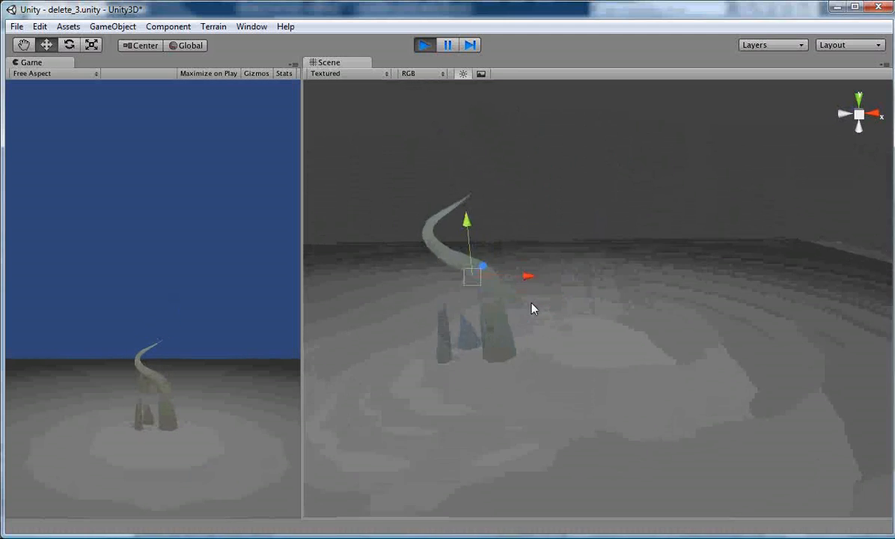
scroll(524, 333, "up", 2)
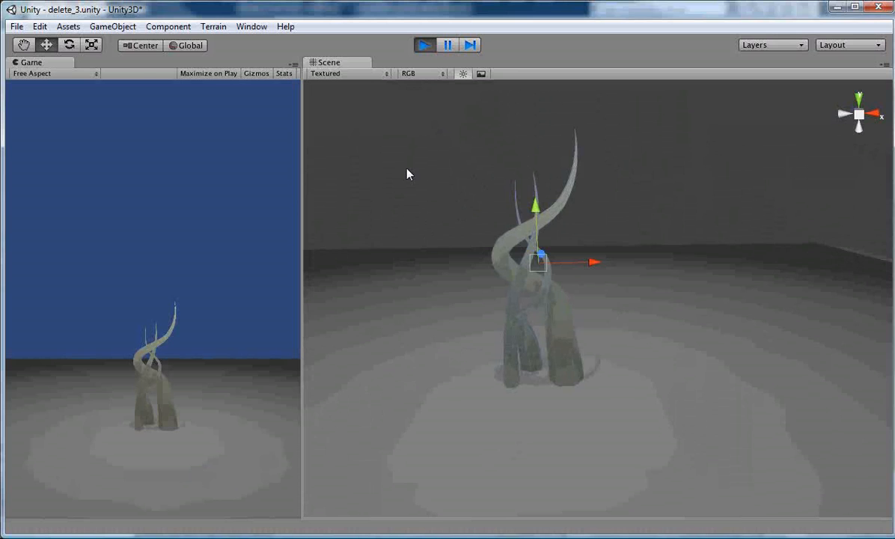
mouse_move(376, 157)
left_mouse_down("alt")
mouse_move(534, 294)
mouse_move(439, 290)
left_mouse_up("alt")
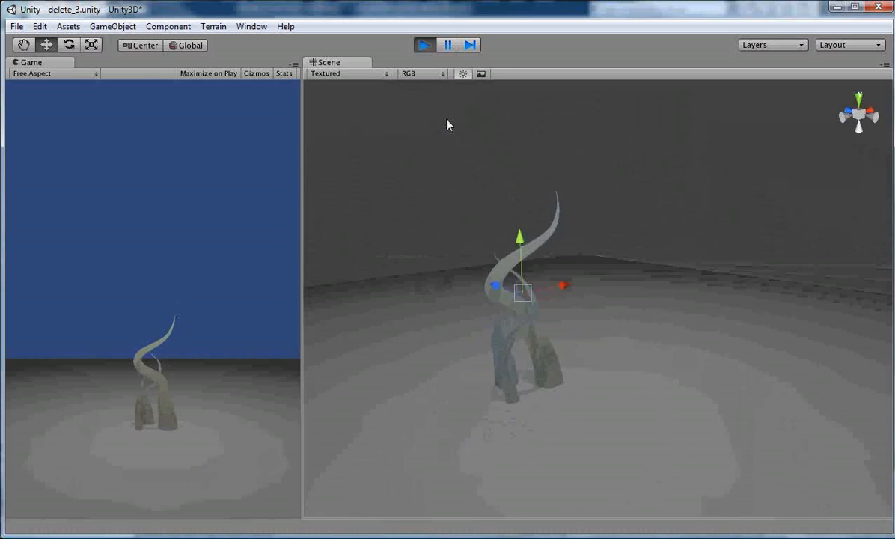
left_click(424, 45)
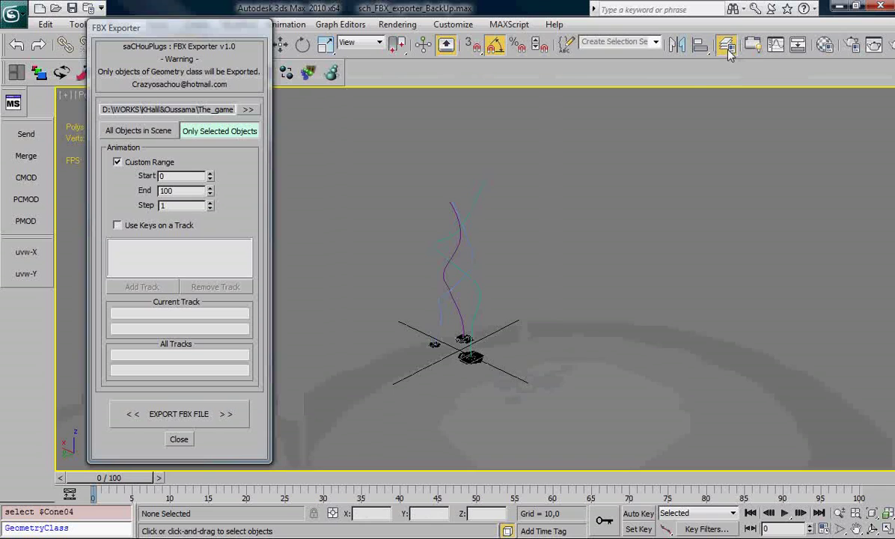
Show the 05_morpher layer, then select and frame the egg head in the viewport.
left_click(730, 47)
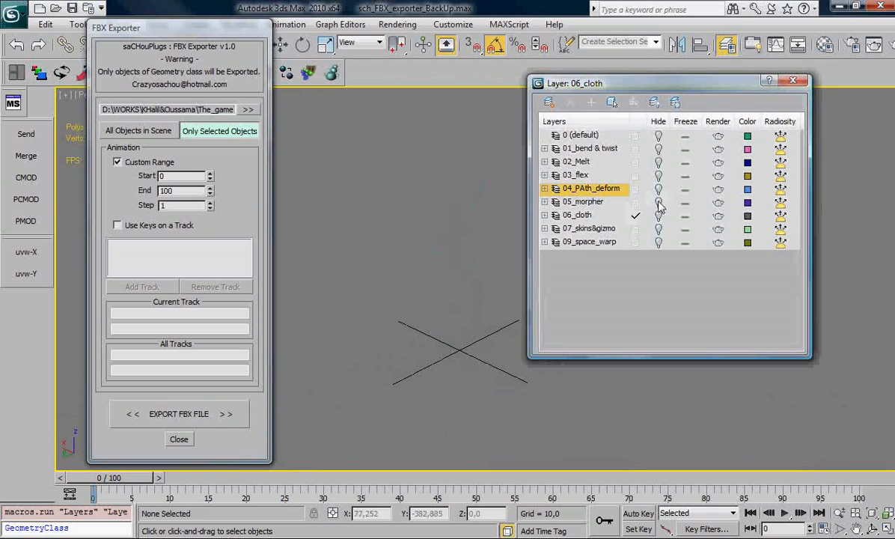
left_click(584, 202)
left_click(792, 80)
left_click(457, 314)
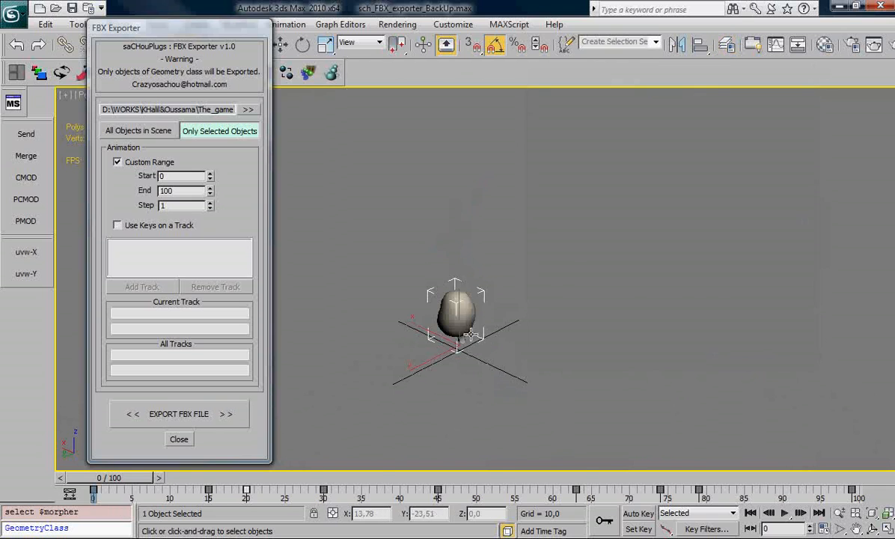
key("z")
middle_click_drag(470, 327, 536, 315, "alt")
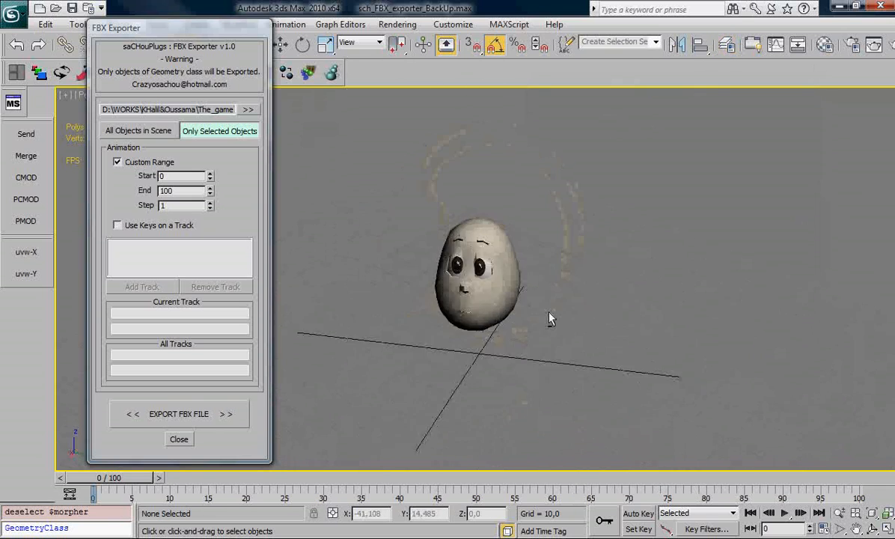
scroll(521, 282, "up", 3)
Inspect the head's Editable Mesh, Morpher and Smooth stack, then play and stop its facial animation.
left_click(499, 296)
key("3")
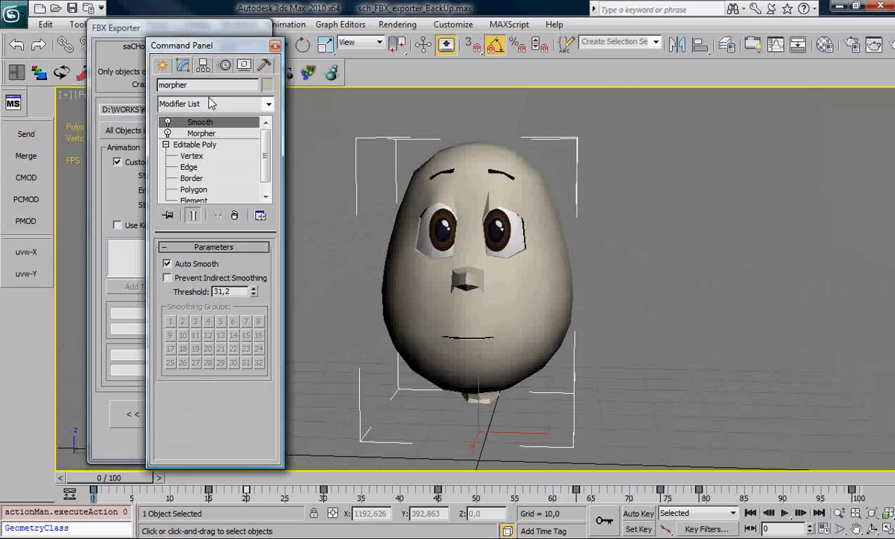
left_click(194, 145)
left_click(200, 134)
left_click(200, 122)
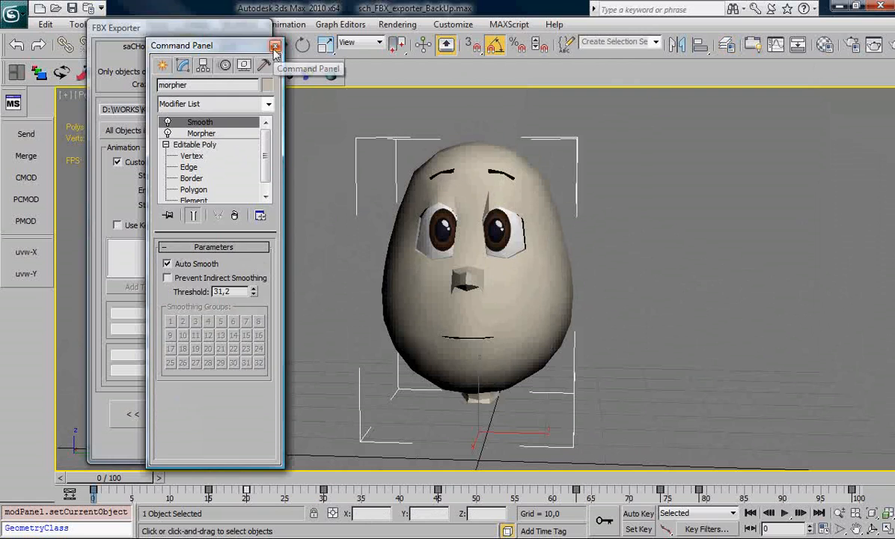
left_click(275, 46)
left_click(784, 513)
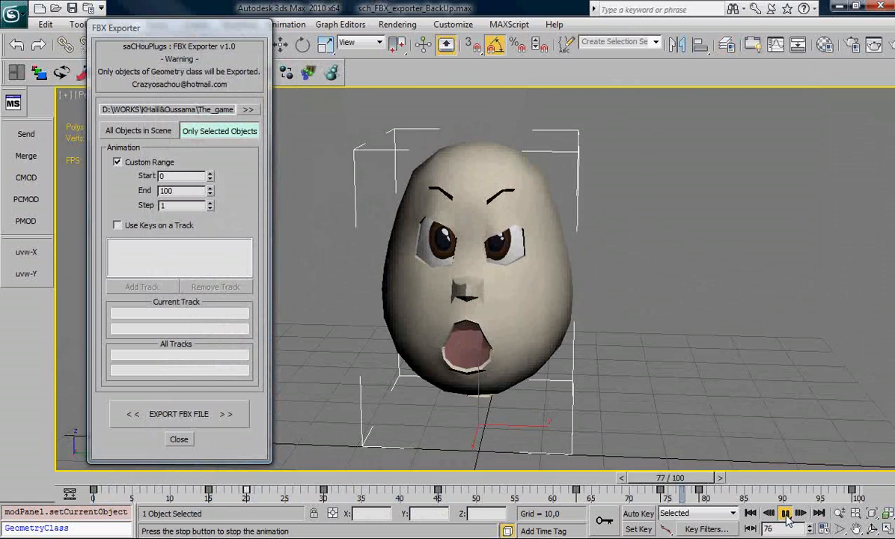
left_click(785, 514)
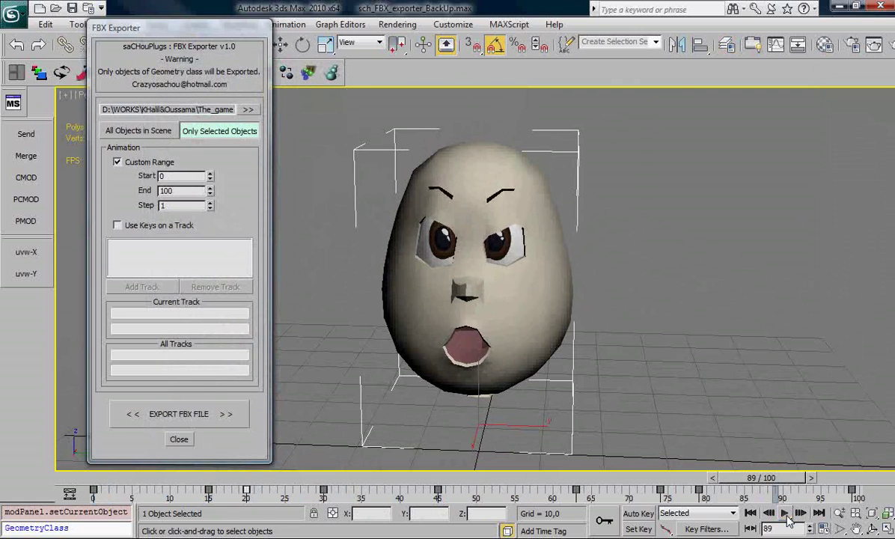
Export the egg head to FBX, overwriting the file and dismissing the material warnings and finish notice.
left_click(209, 418)
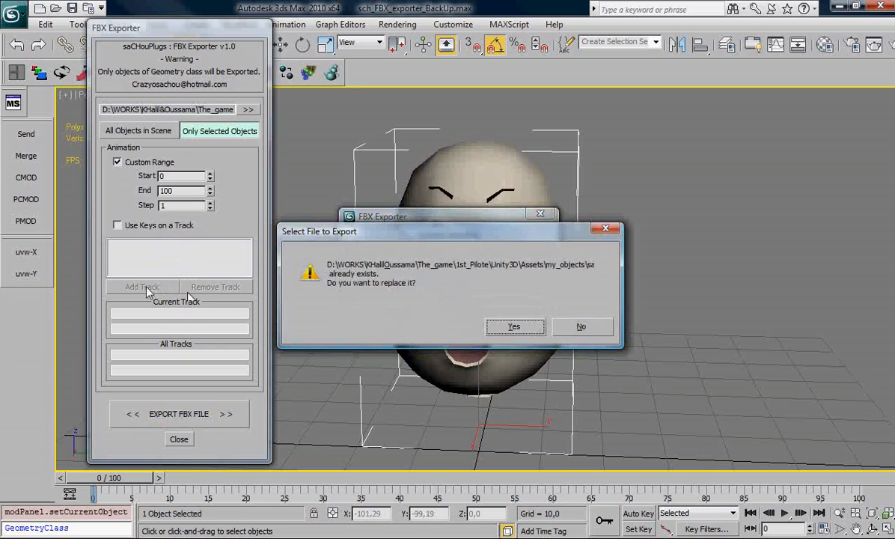
left_click(513, 328)
left_click(487, 423)
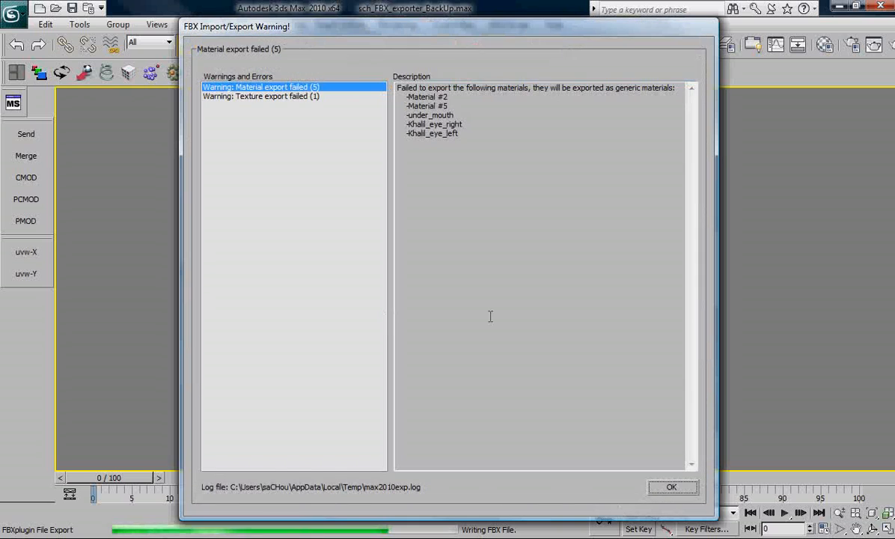
left_click(672, 487)
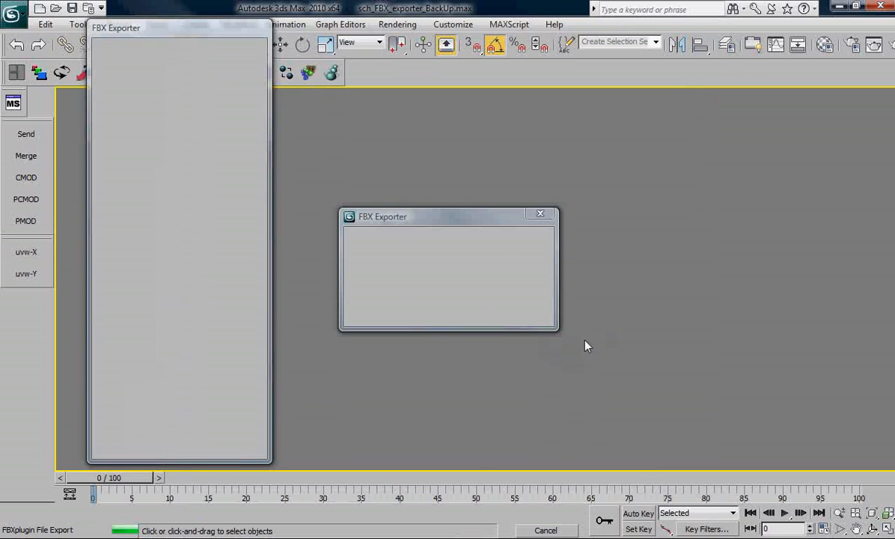
left_click(531, 317)
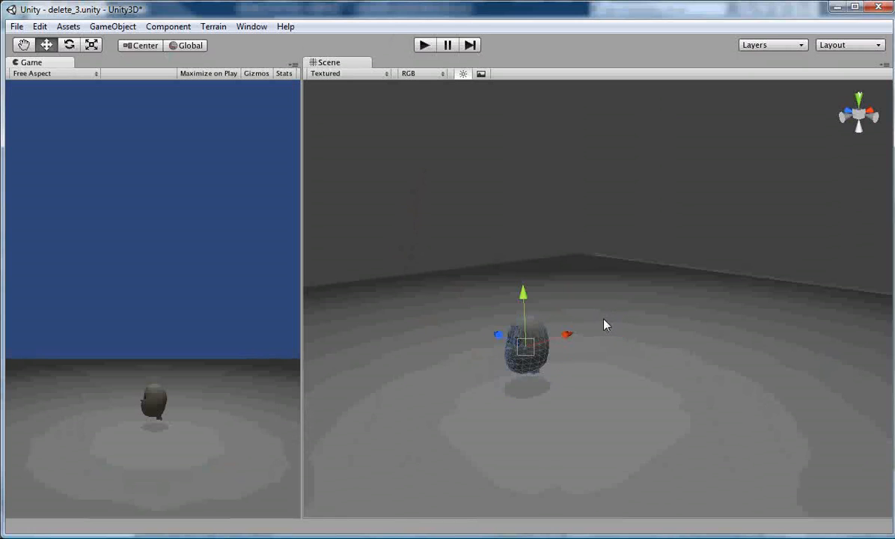
scroll(542, 368, "up", 4)
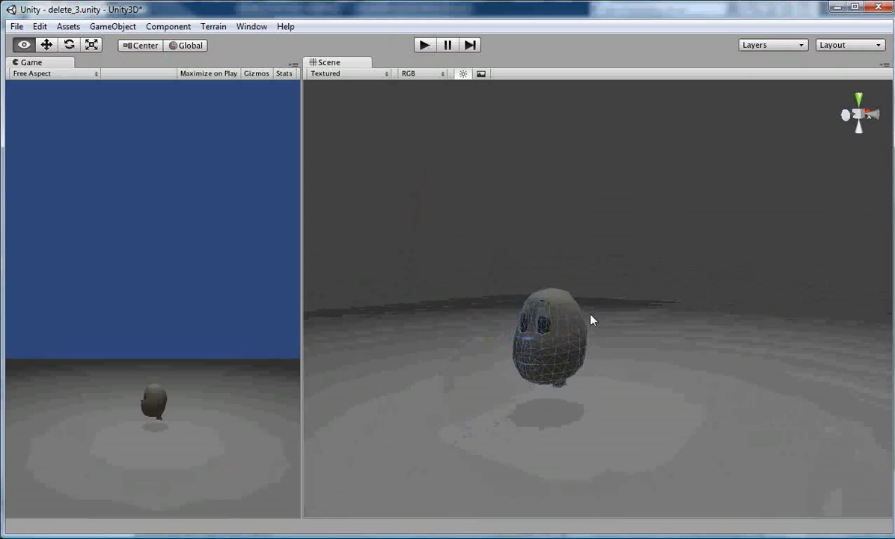
right_click_drag(552, 292, 638, 294, "alt")
key("w")
scroll(613, 304, "up", 3)
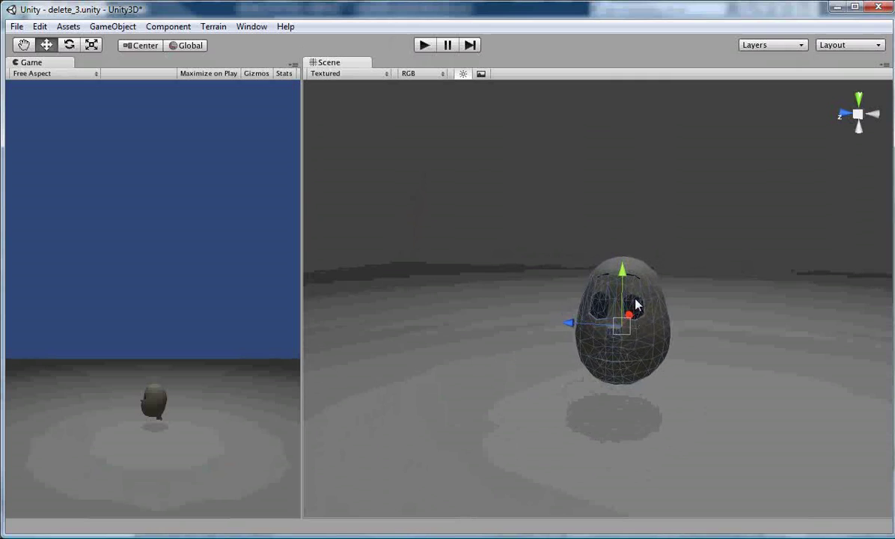
left_click(423, 45)
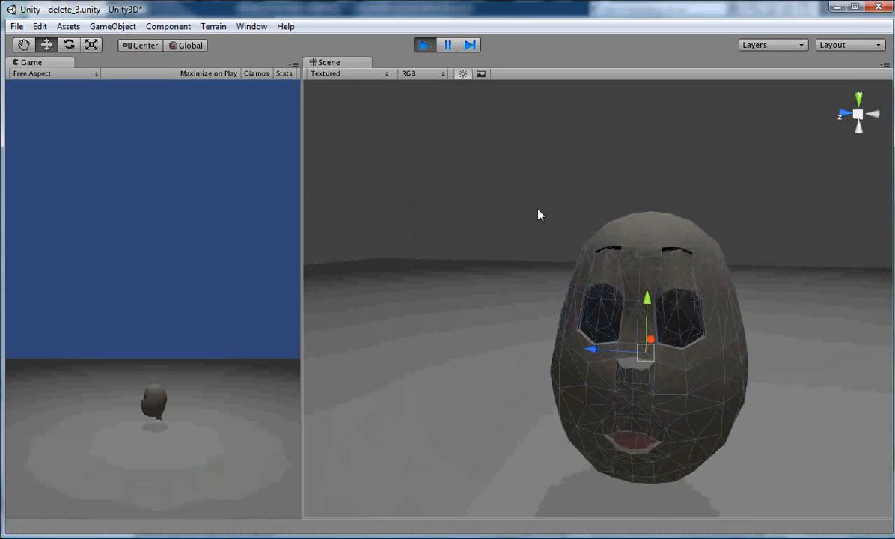
right_click_drag(535, 299, 459, 306)
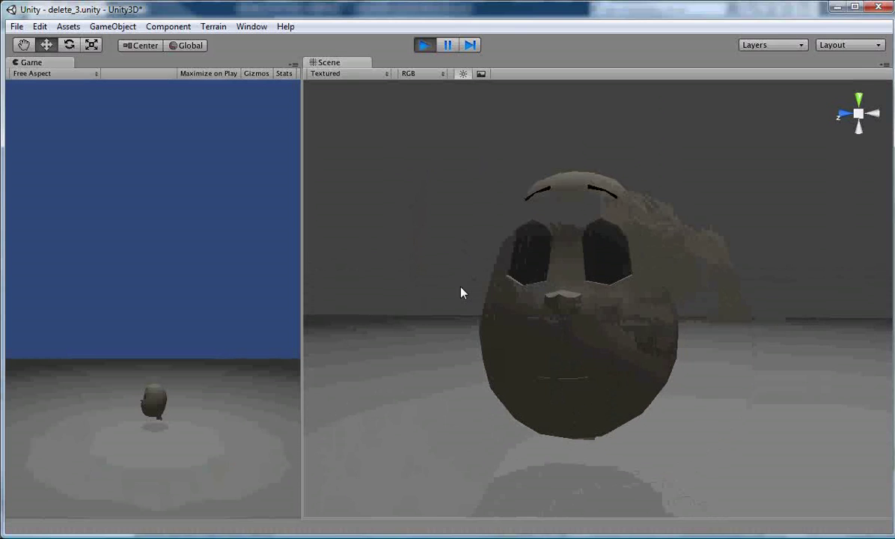
left_click(425, 46)
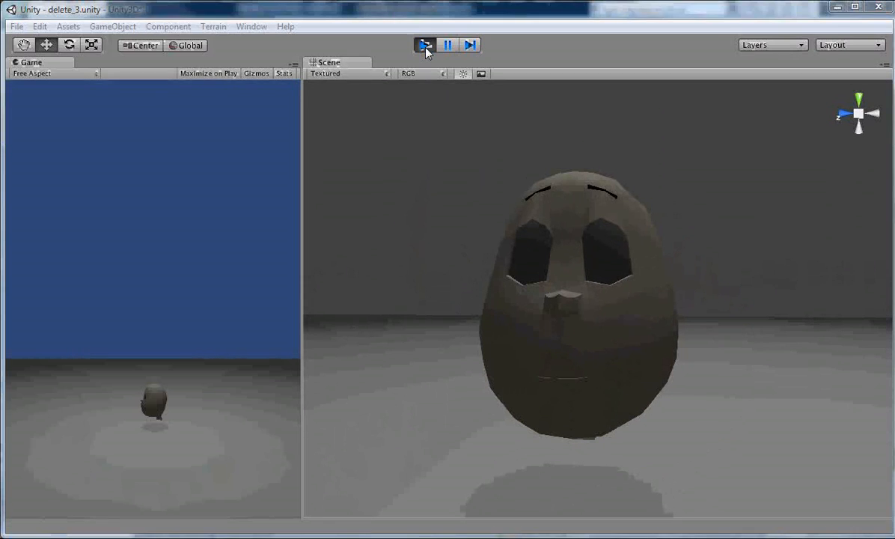